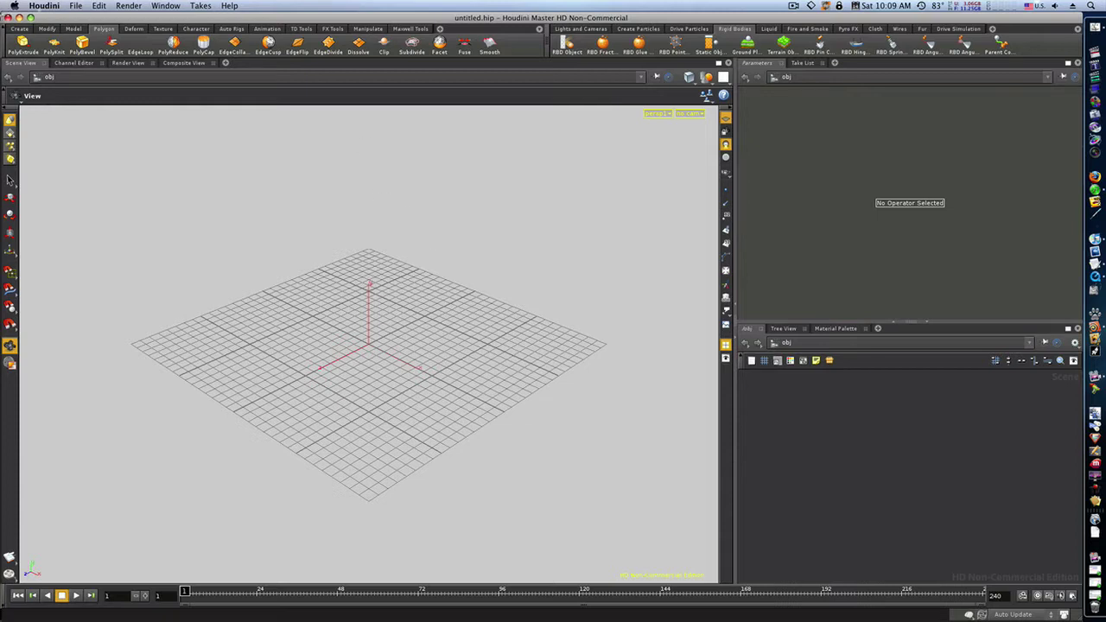
Create a Font object and replace its 'Frame: $F' text with 'Houdini 10'
{"action": "left_click", "coordinate": [19, 29]}
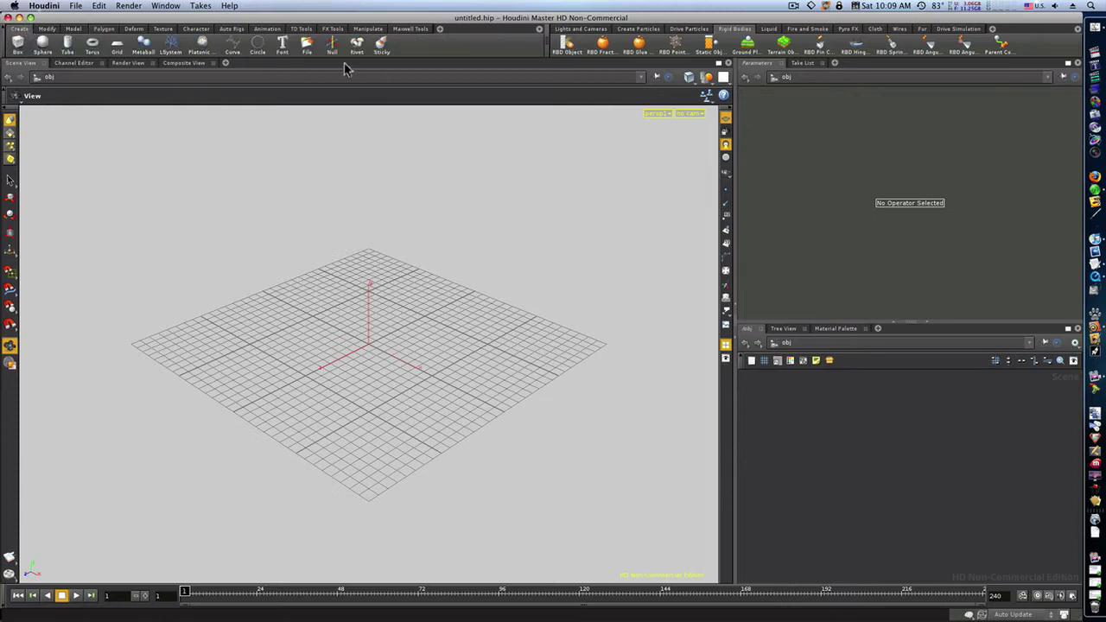
{"action": "left_click", "coordinate": [287, 54]}
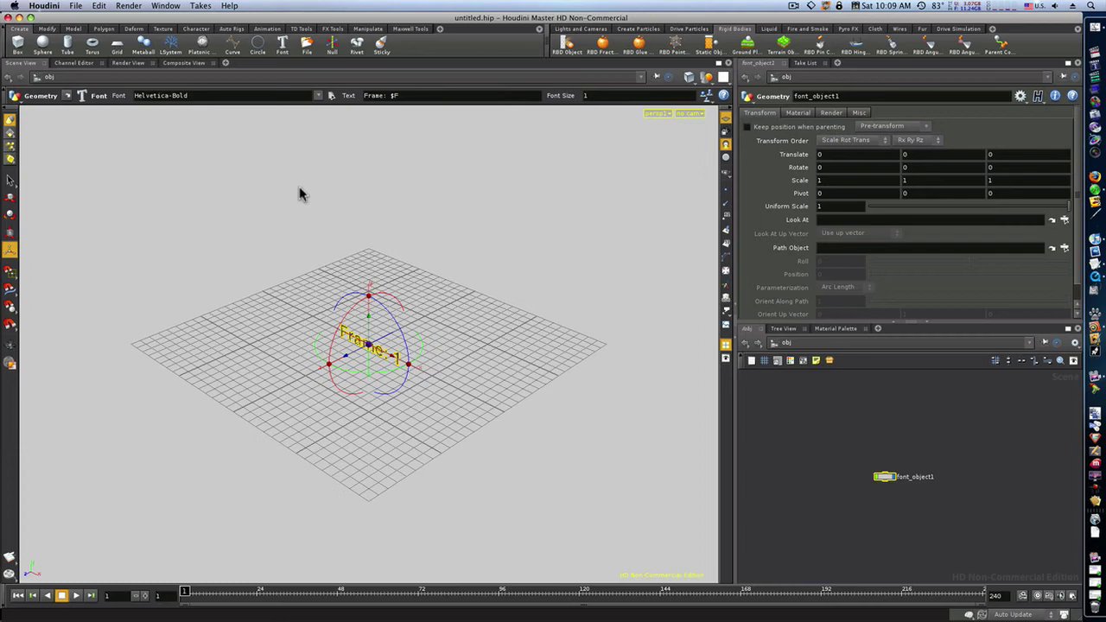
{"action": "scroll", "coordinate": [585, 415], "scroll_direction": "up", "scroll_amount": 10}
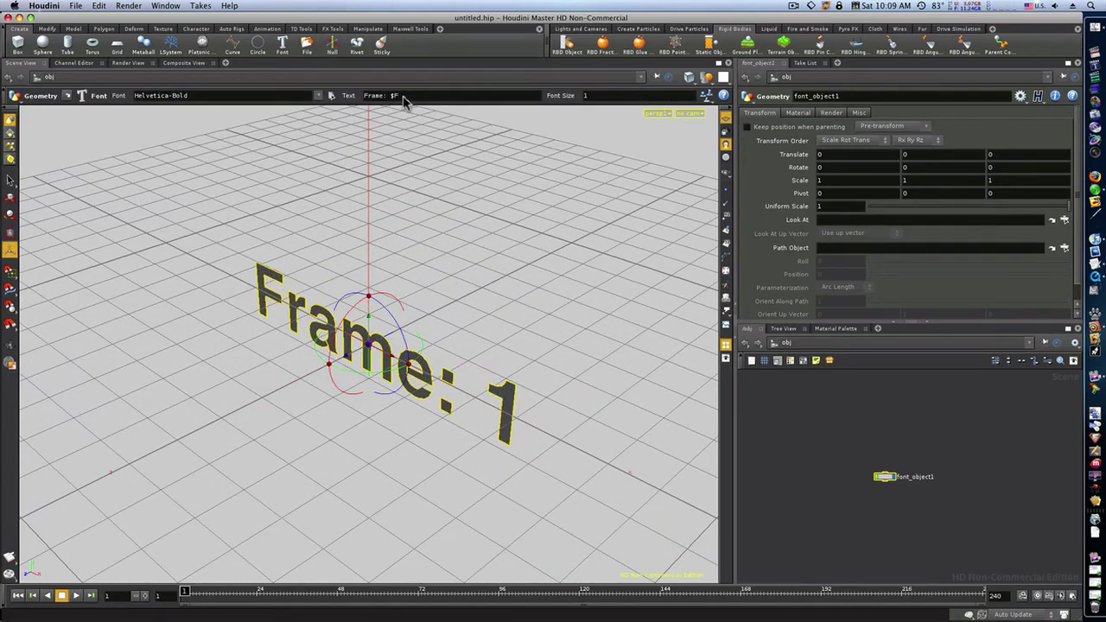
{"action": "left_click_drag", "start_coordinate": [403, 97], "coordinate": [292, 97]}
{"action": "type", "text": "Houdini 10"}
{"action": "key", "text": "Return"}
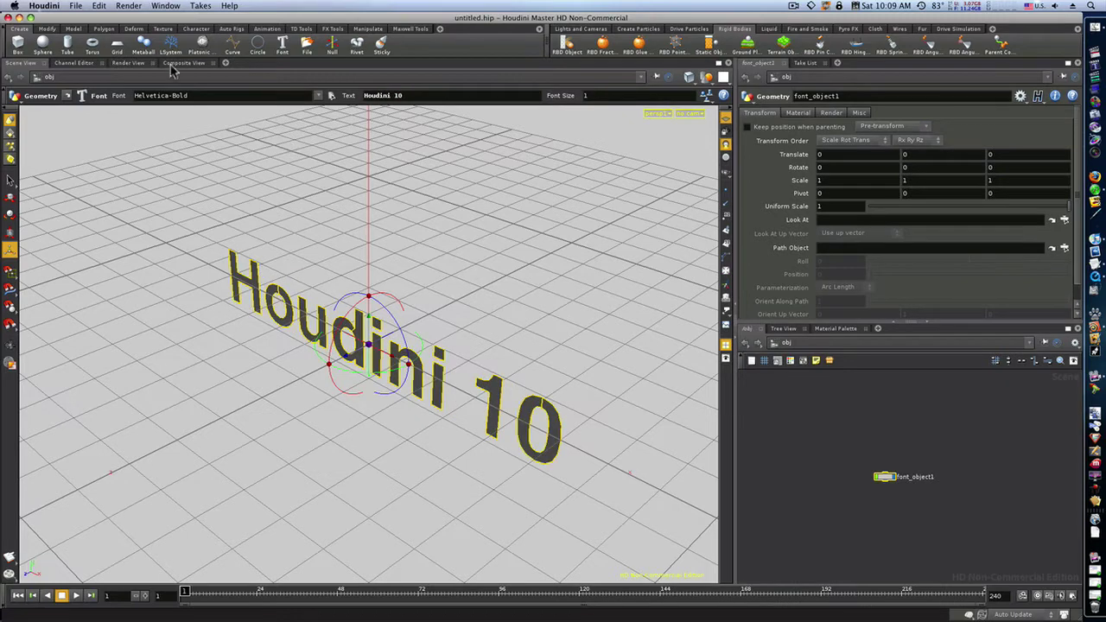
Apply PolyExtrude to the Houdini 10 text and drag out the letters' depth
{"action": "left_click", "coordinate": [103, 28]}
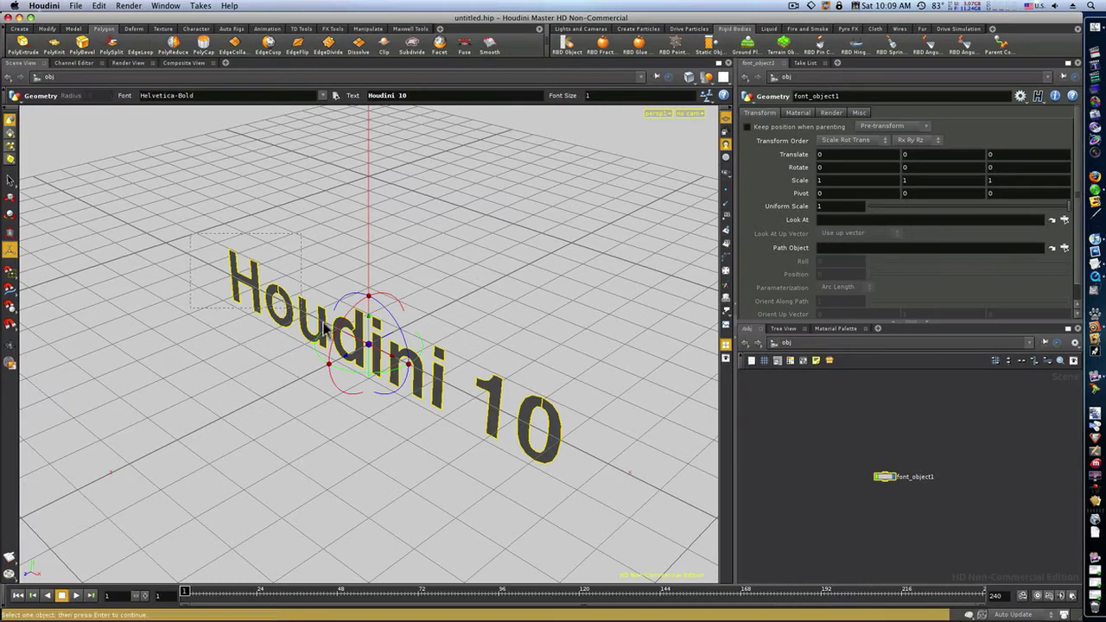
{"action": "left_click", "coordinate": [23, 47]}
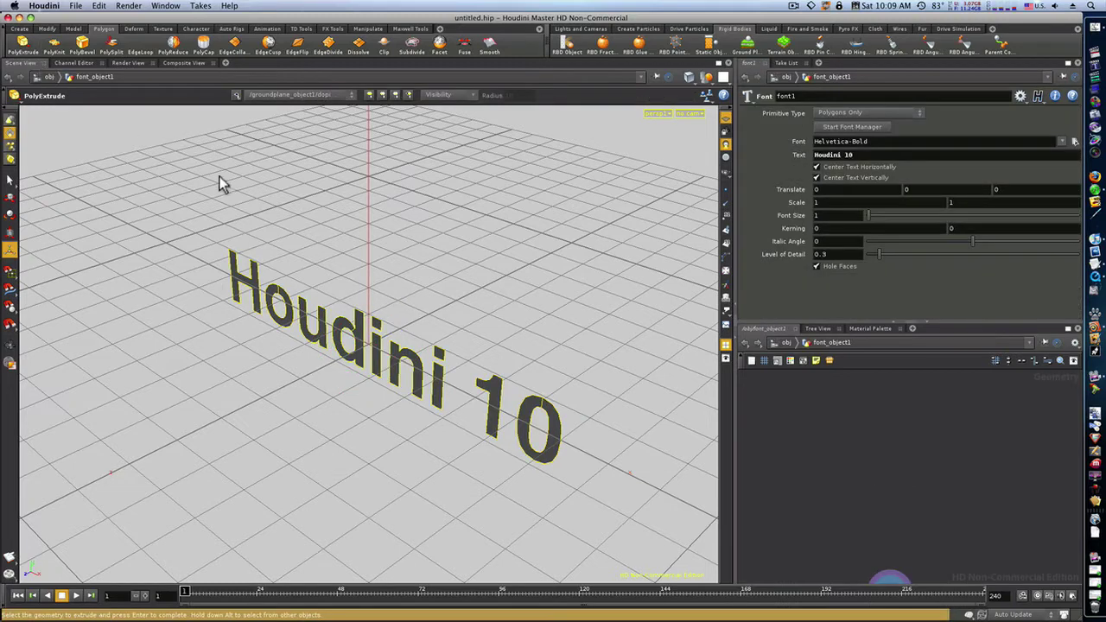
{"action": "key", "text": "Return"}
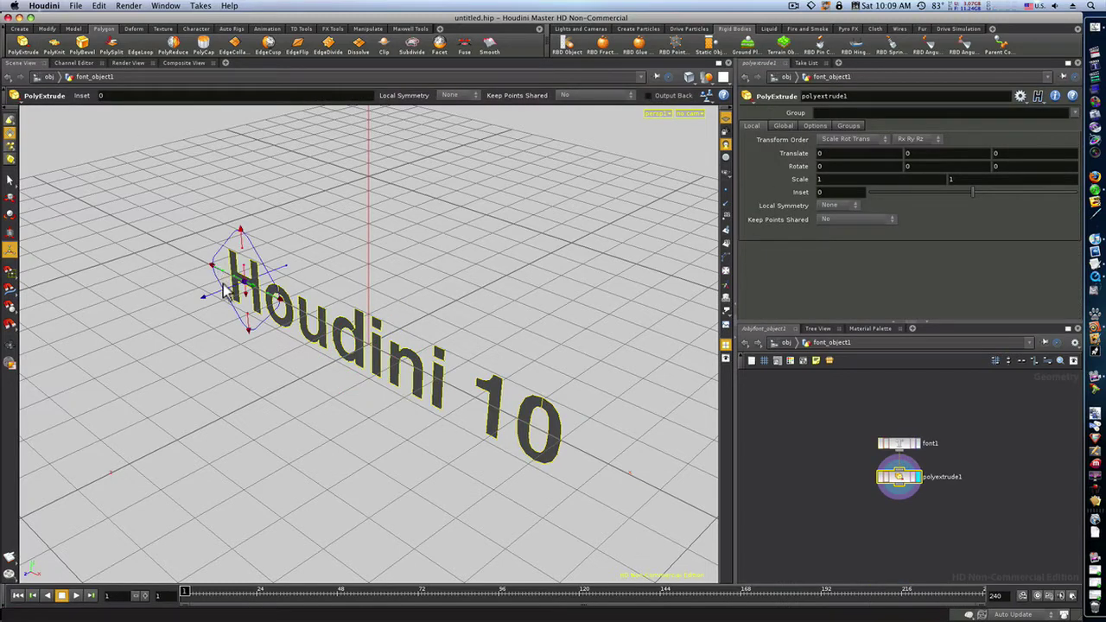
{"action": "left_click_drag", "start_coordinate": [206, 302], "coordinate": [188, 313]}
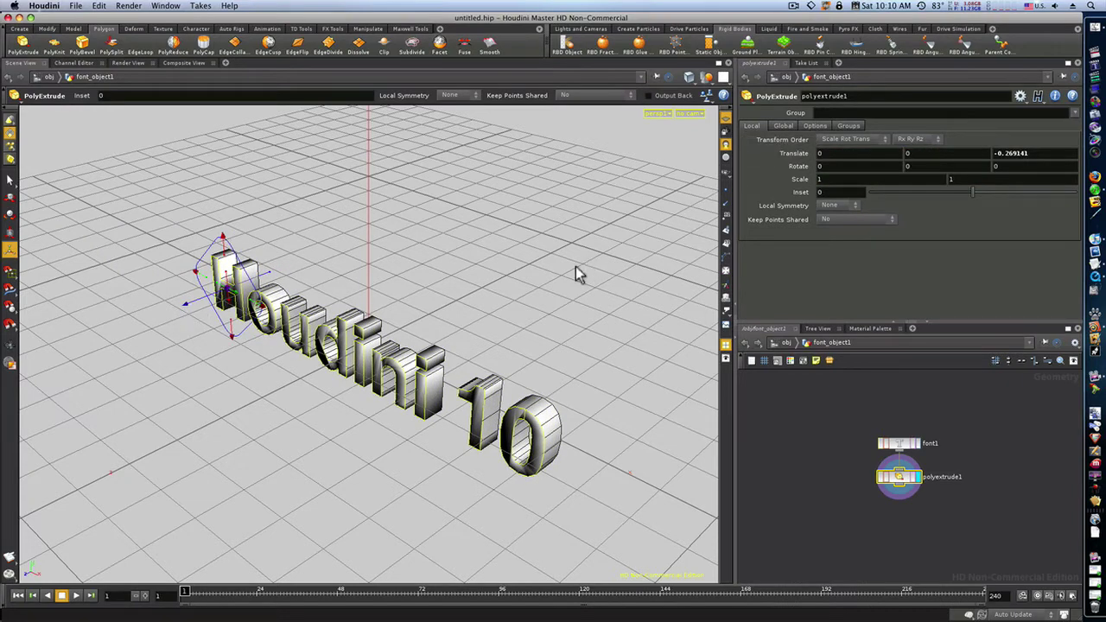
{"action": "key", "text": "Escape"}
{"action": "left_click_drag", "start_coordinate": [562, 271], "coordinate": [400, 224]}
{"action": "key", "text": "Return"}
Enable Output Back so the extruded letters have capped back faces, and finish the extrude
{"action": "left_click", "coordinate": [808, 128]}
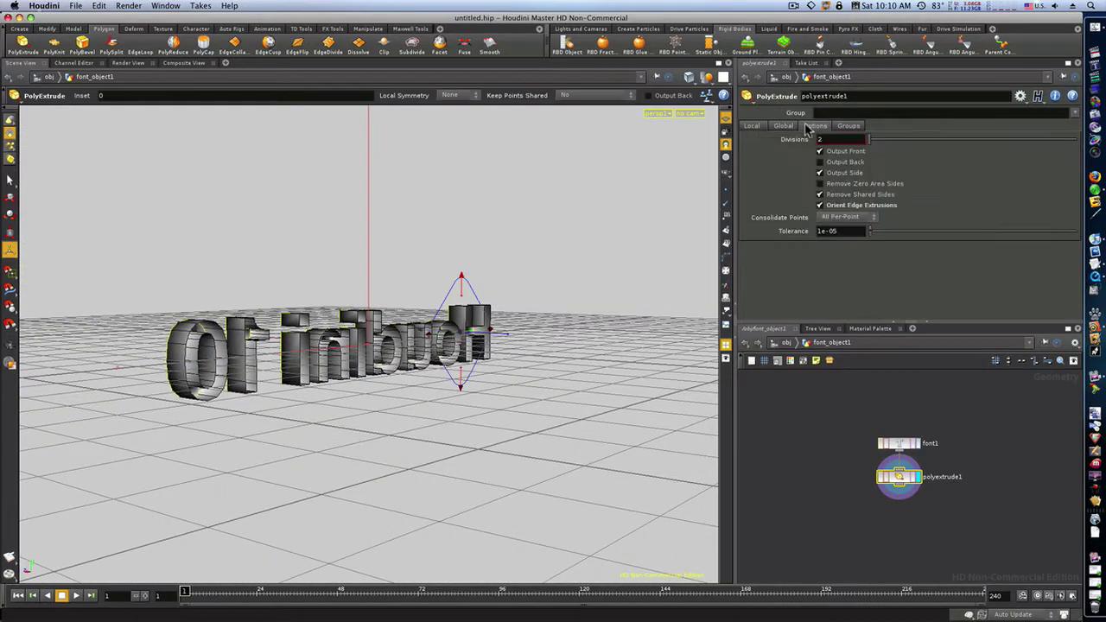
{"action": "left_click", "coordinate": [820, 161]}
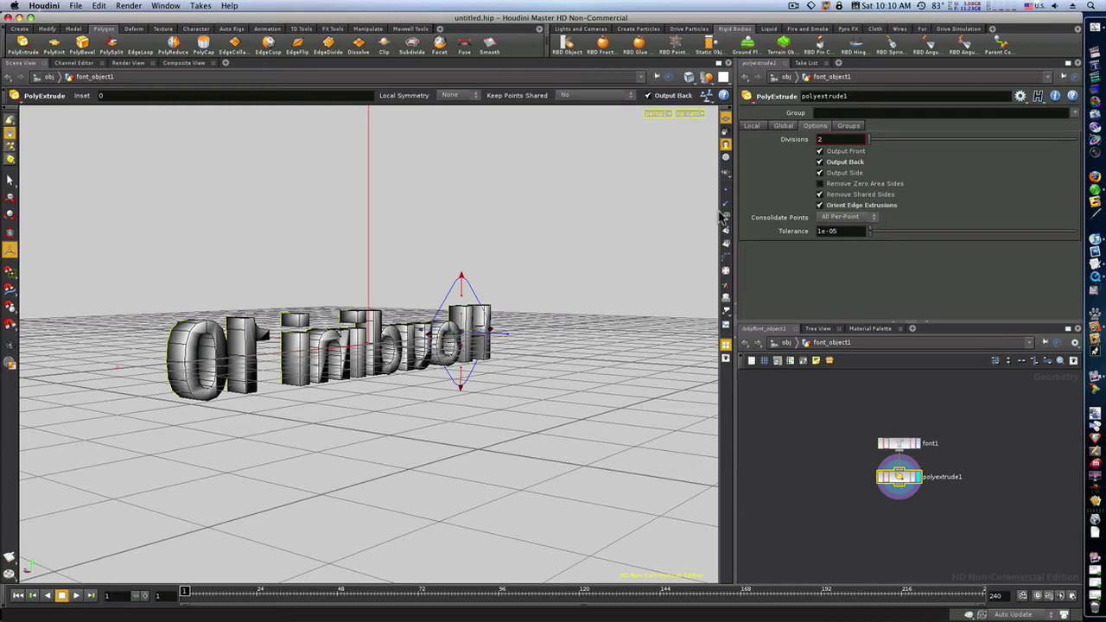
{"action": "key", "text": "Escape"}
{"action": "left_click_drag", "start_coordinate": [270, 377], "coordinate": [449, 260]}
{"action": "key", "text": "Return"}
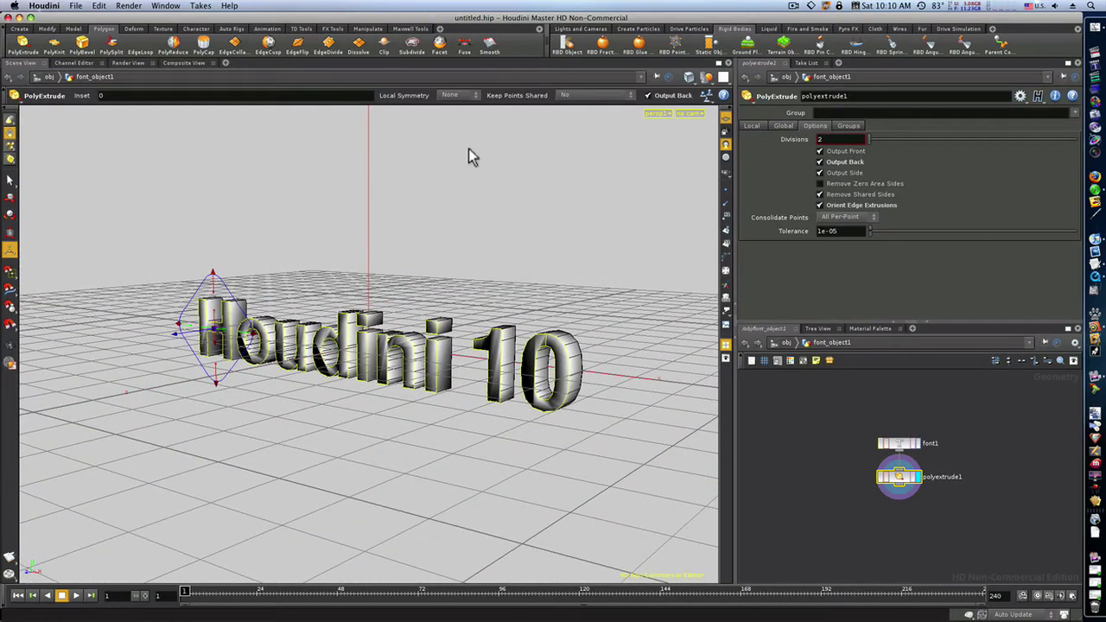
{"action": "key", "text": "Return"}
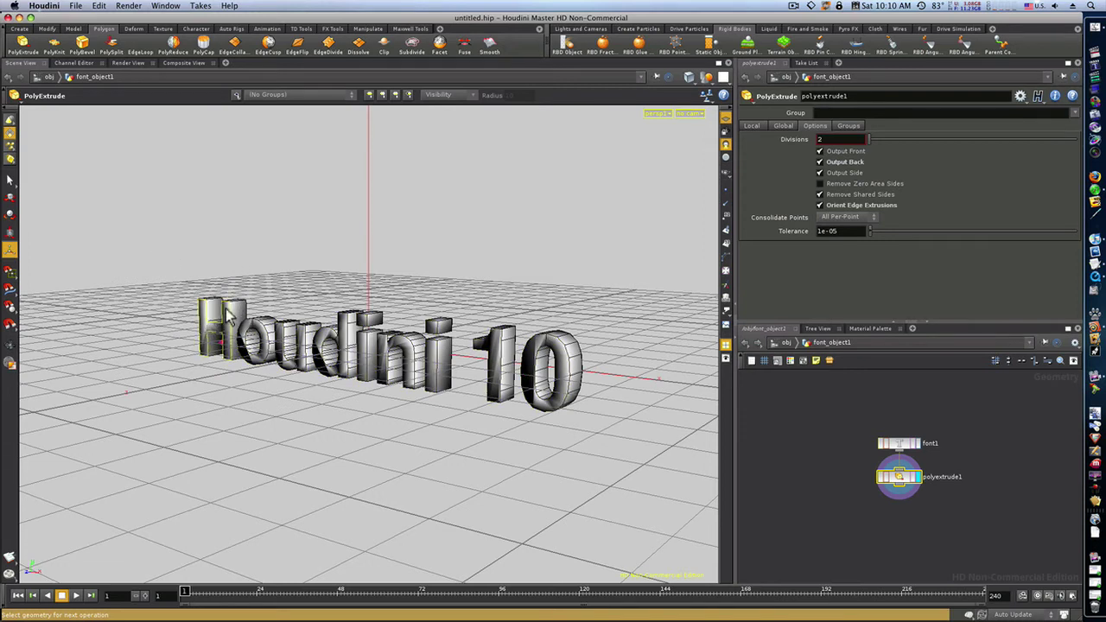
Add a Facet to the extruded letters with Cusp Polygons on at an 85 degree cusp angle
{"action": "left_click_drag", "start_coordinate": [106, 235], "coordinate": [623, 465]}
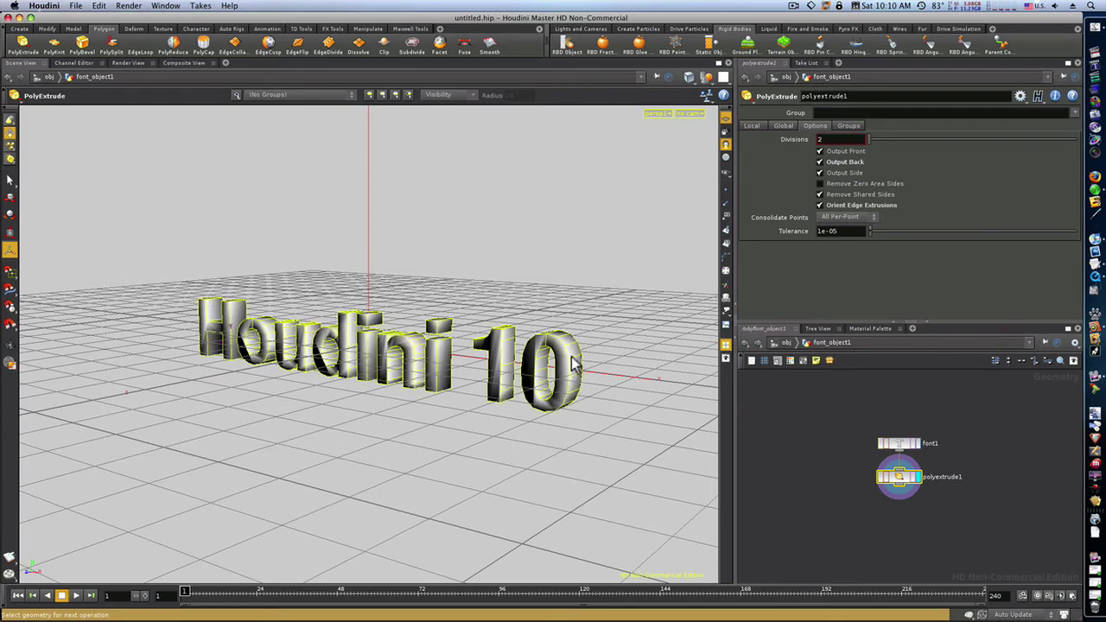
{"action": "left_click", "coordinate": [441, 52]}
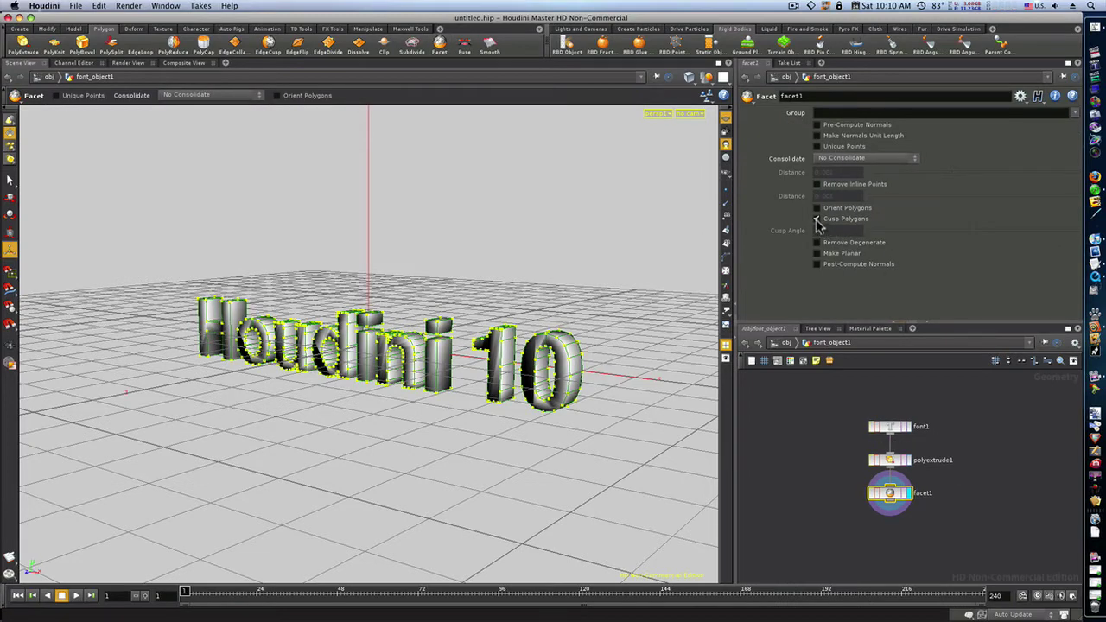
{"action": "left_click", "coordinate": [817, 219]}
{"action": "left_click_drag", "start_coordinate": [830, 235], "coordinate": [740, 230]}
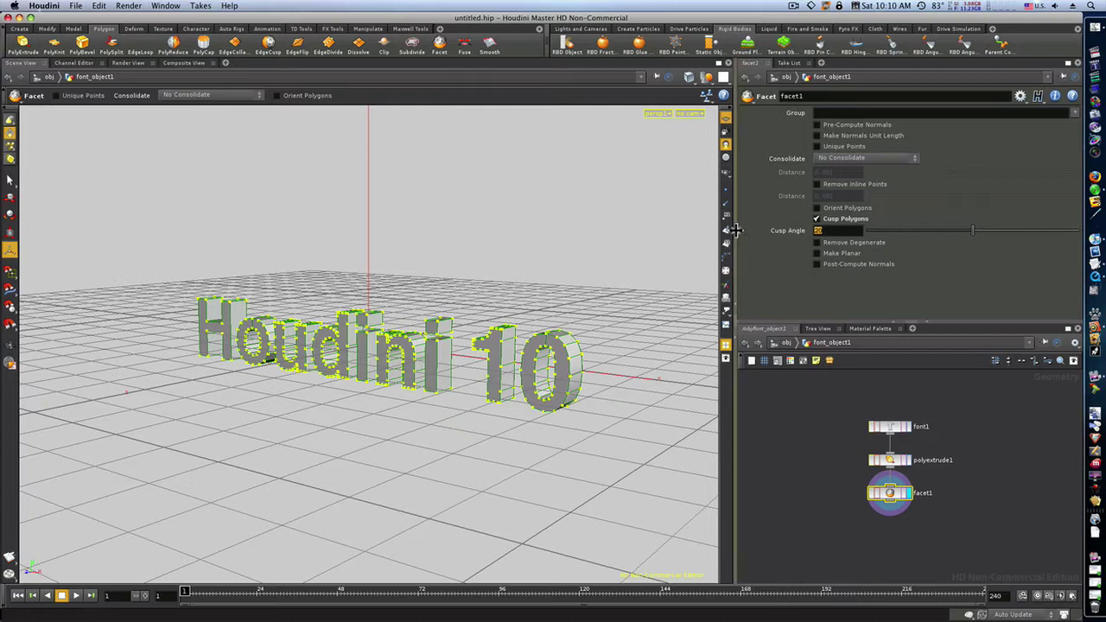
{"action": "type", "text": "85"}
{"action": "key", "text": "Return"}
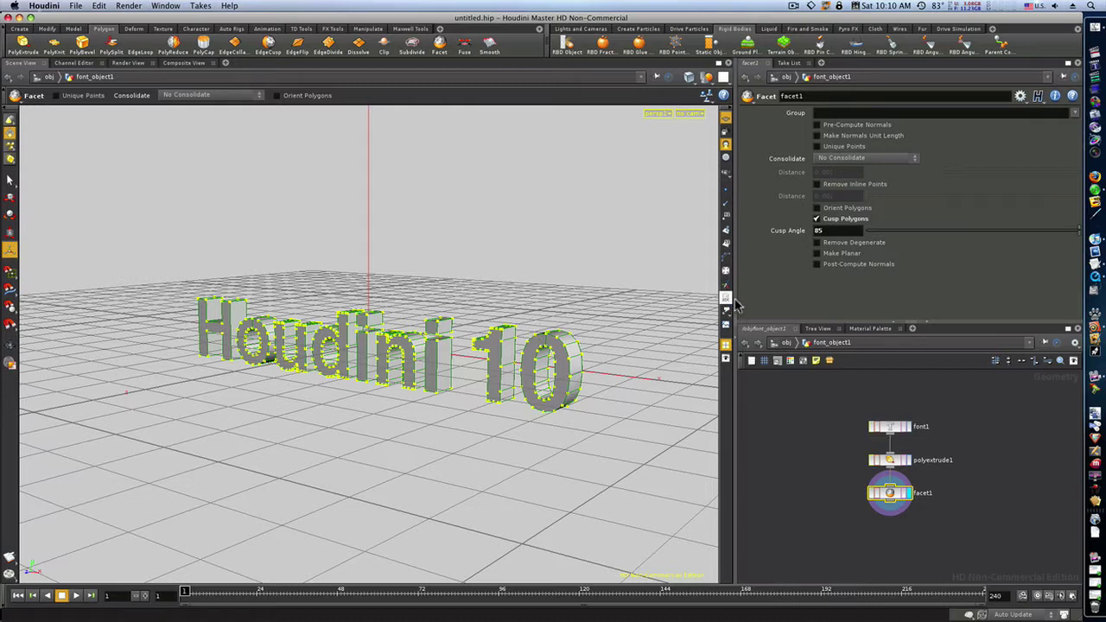
Add two Basic Surface materials from the Material Palette and make the first one dark blue
{"action": "left_click", "coordinate": [862, 330]}
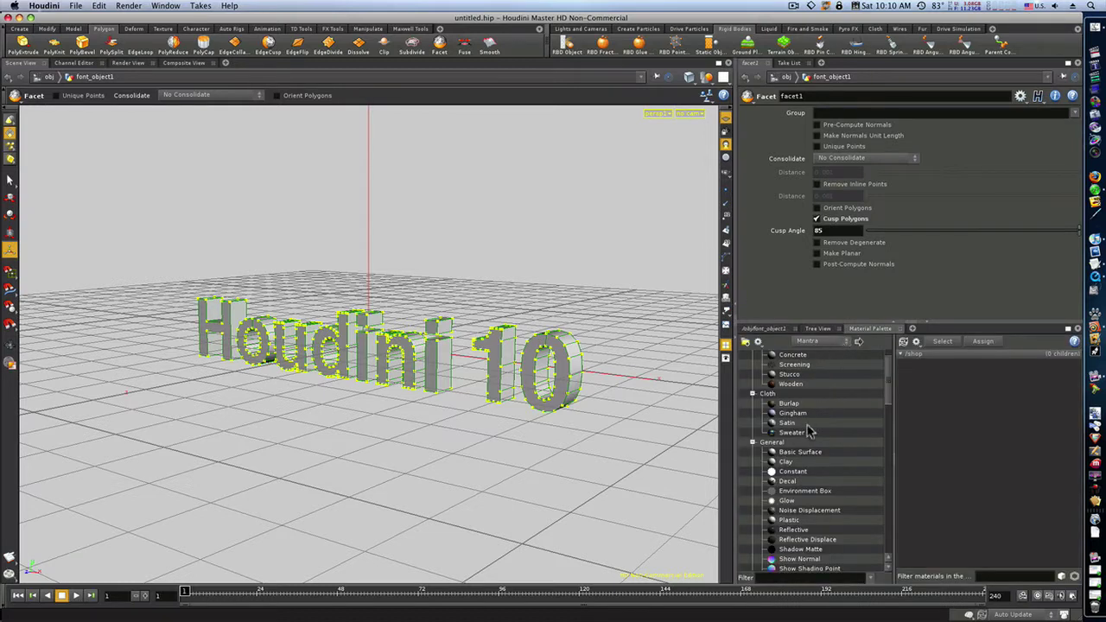
{"action": "left_click_drag", "start_coordinate": [802, 454], "coordinate": [942, 411]}
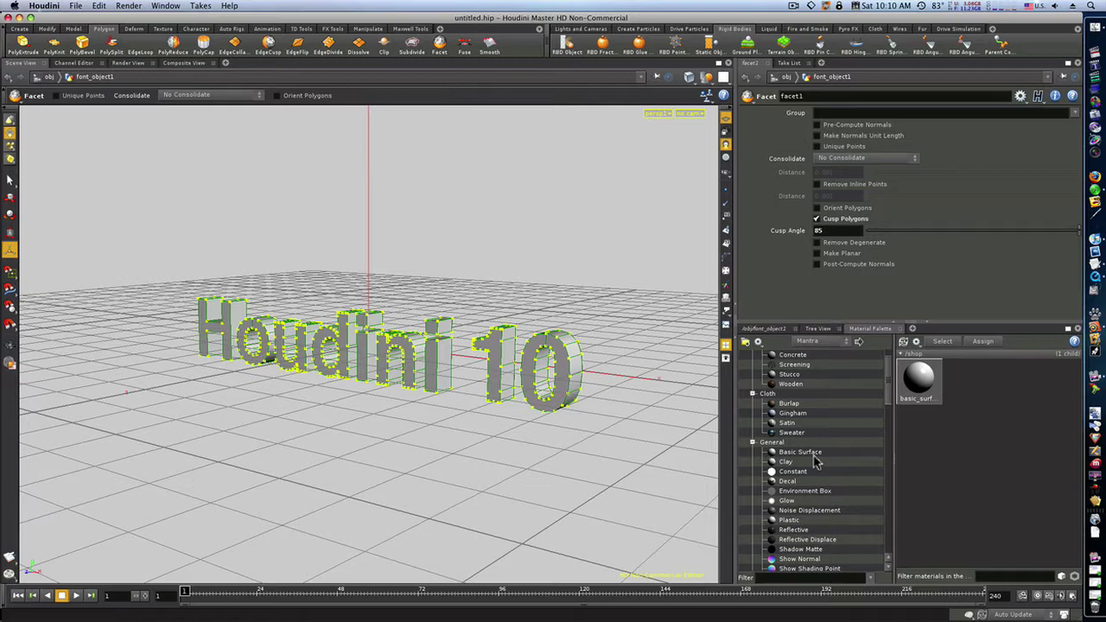
{"action": "left_click_drag", "start_coordinate": [815, 458], "coordinate": [918, 387]}
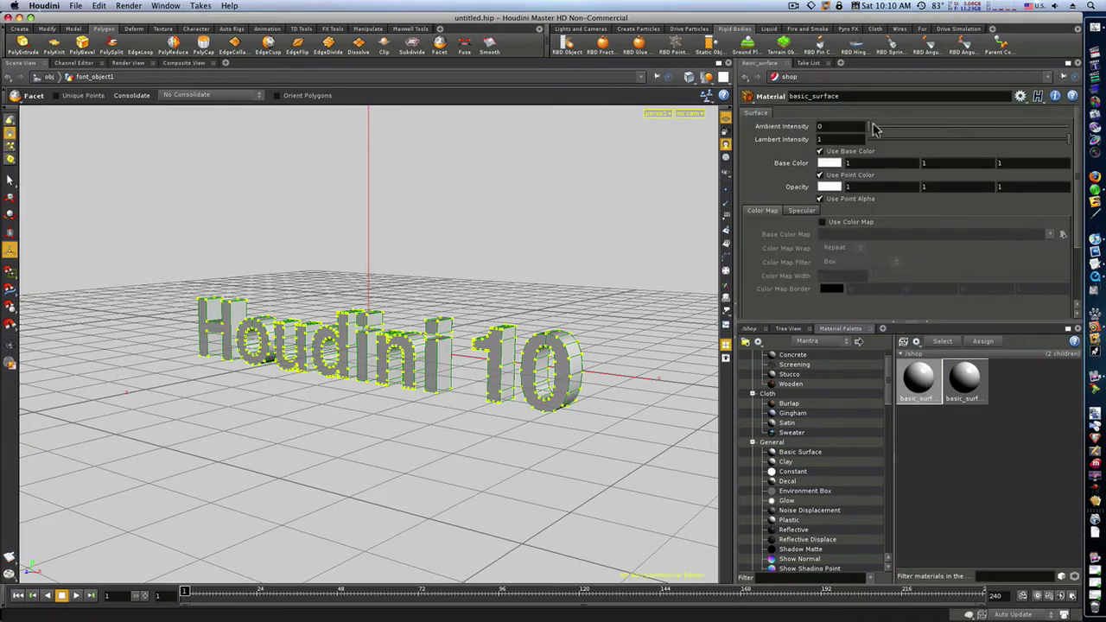
{"action": "left_click", "coordinate": [831, 162]}
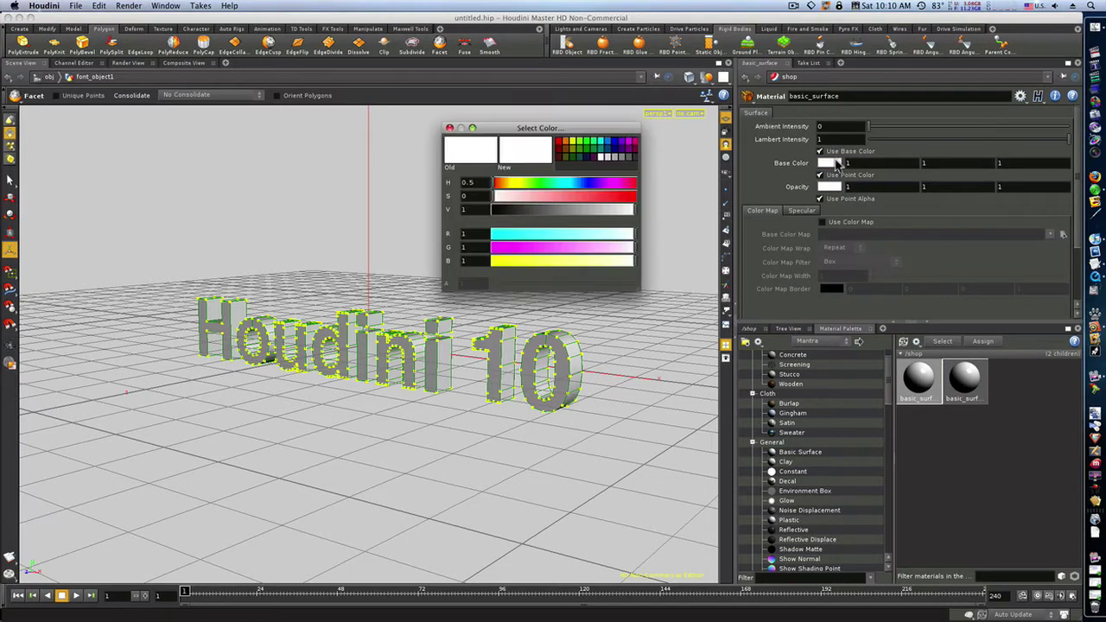
{"action": "left_click", "coordinate": [609, 143]}
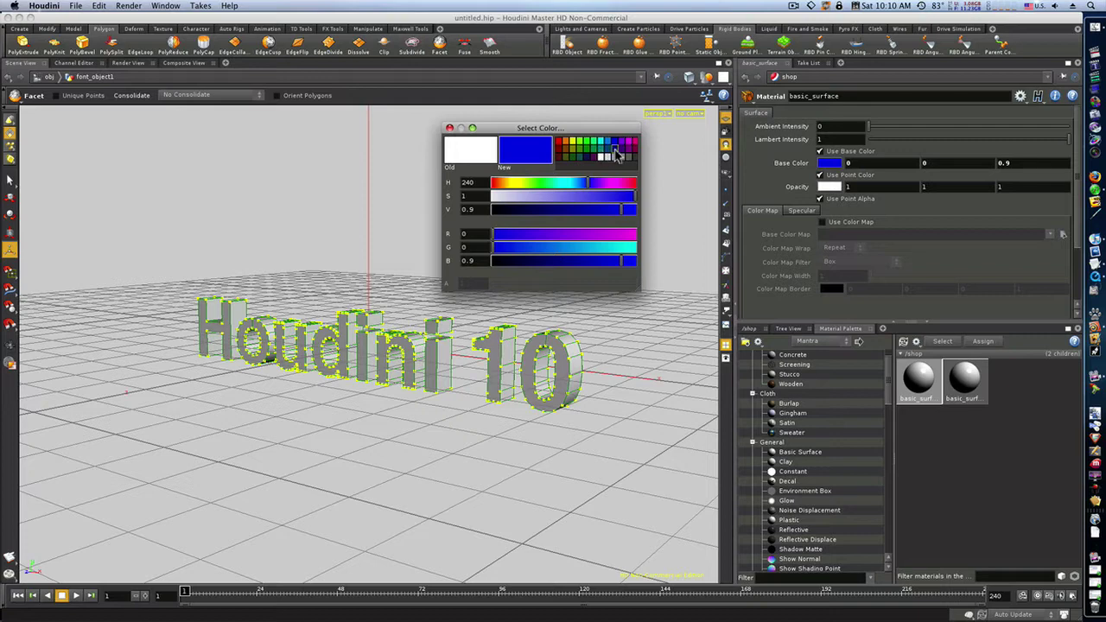
{"action": "left_click", "coordinate": [616, 153]}
{"action": "left_click", "coordinate": [449, 128]}
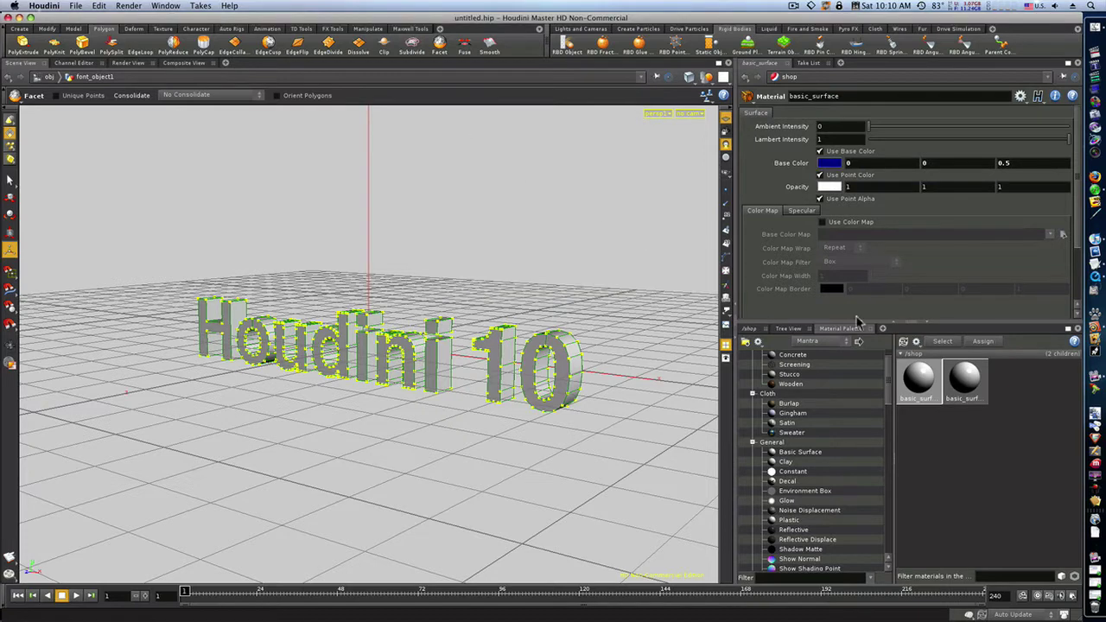
Set the second Basic Surface material's base colour to orange (0.9, 0.45, 0)
{"action": "left_click", "coordinate": [955, 381]}
{"action": "left_click", "coordinate": [829, 163]}
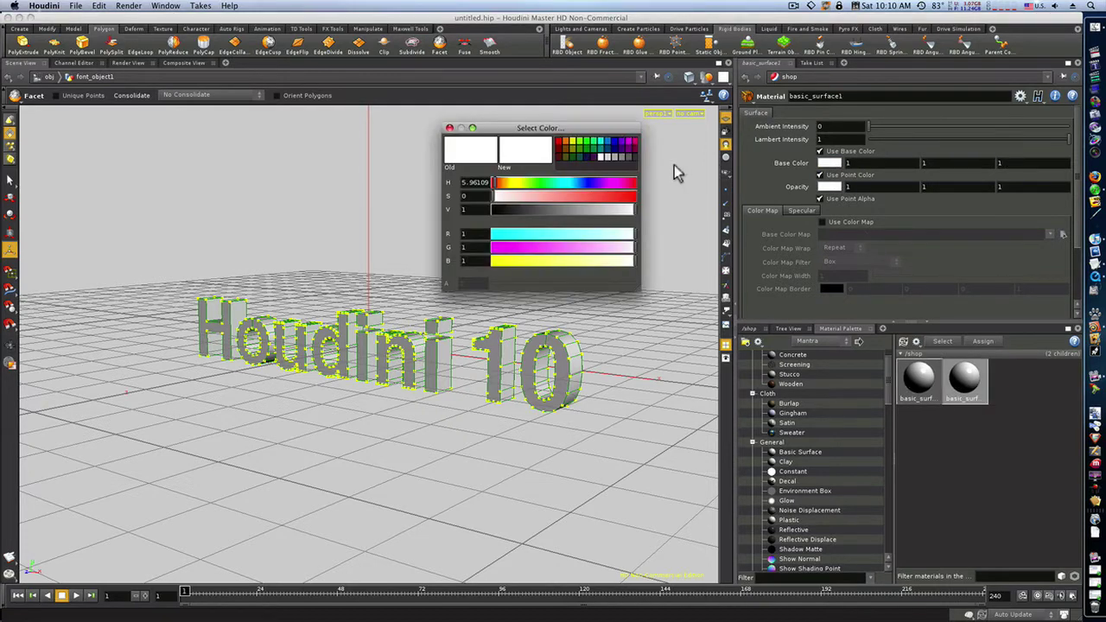
{"action": "left_click", "coordinate": [565, 146]}
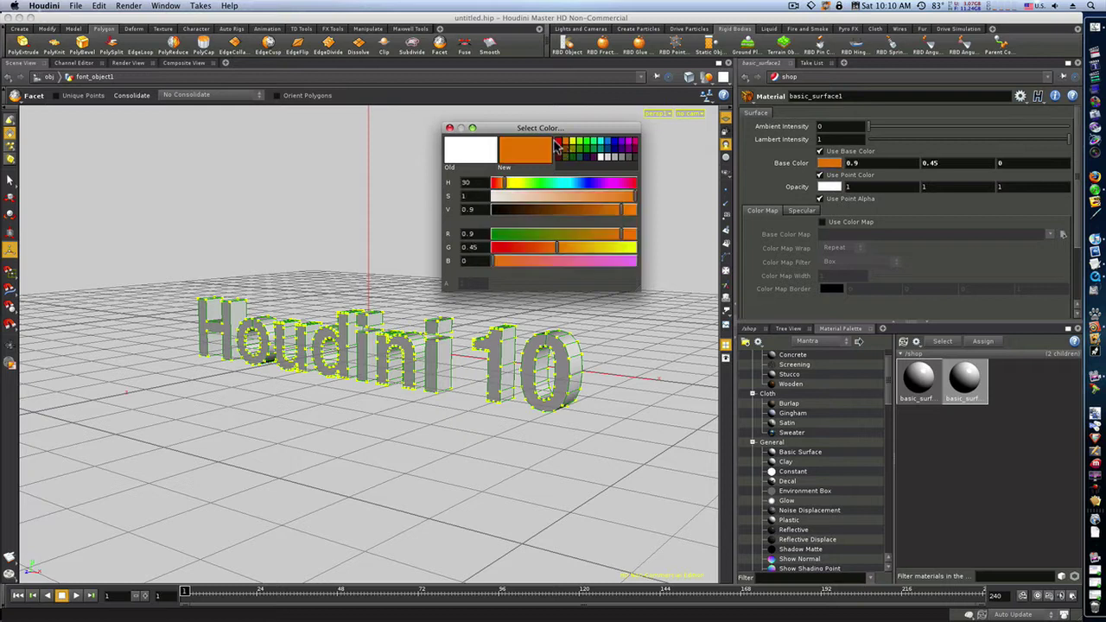
{"action": "left_click", "coordinate": [449, 128]}
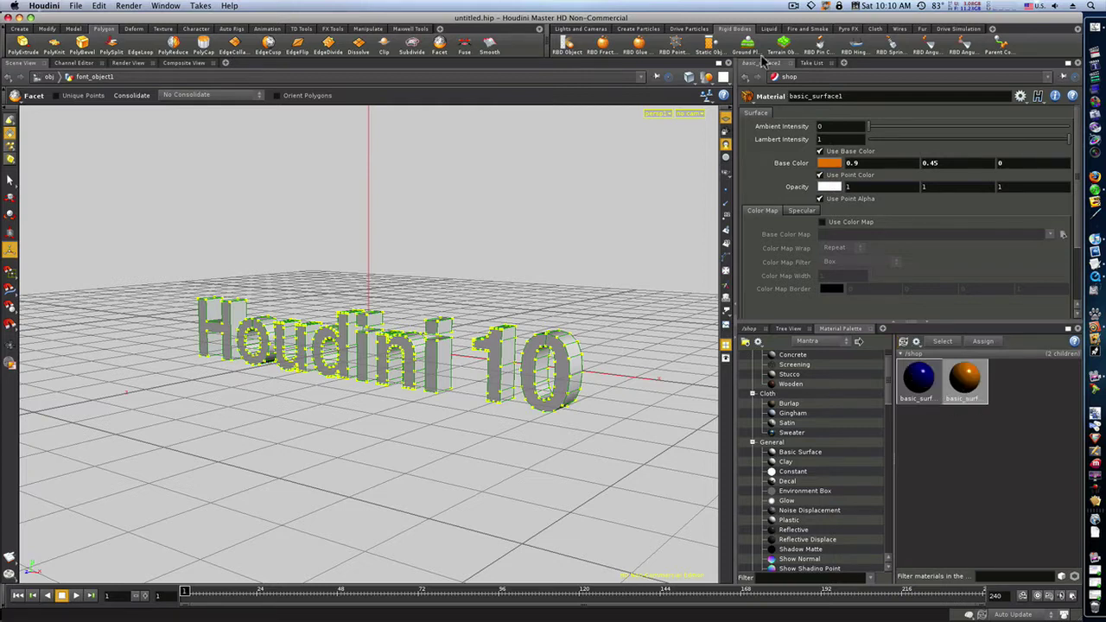
Add a ground plane, then go inside font_object1 and select its font1 node
{"action": "left_click", "coordinate": [748, 46]}
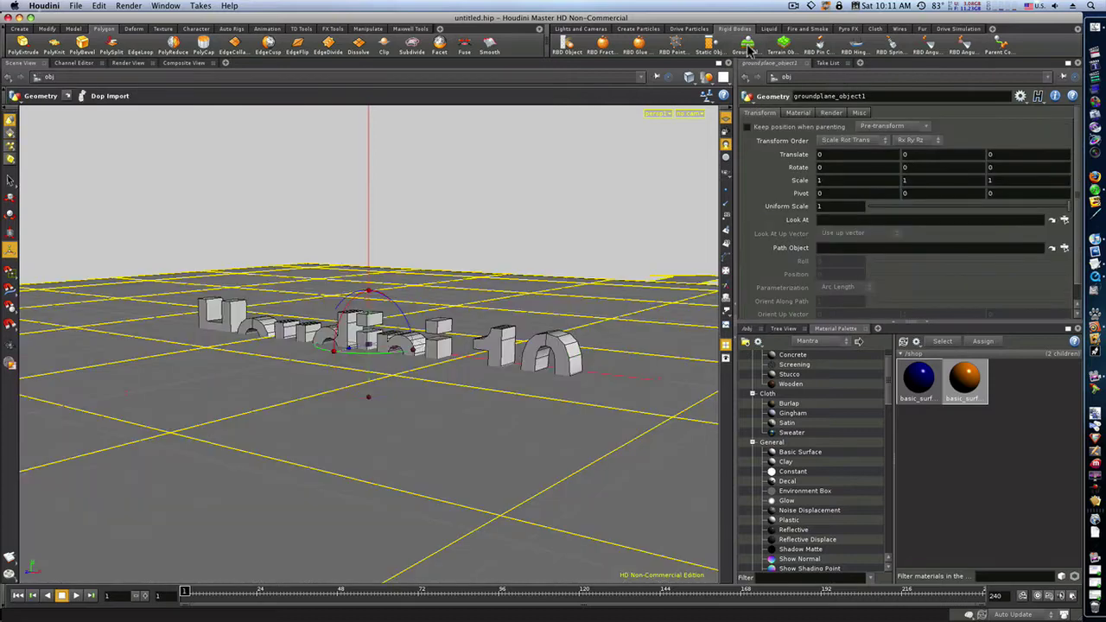
{"action": "left_click", "coordinate": [749, 330]}
{"action": "left_click", "coordinate": [823, 445]}
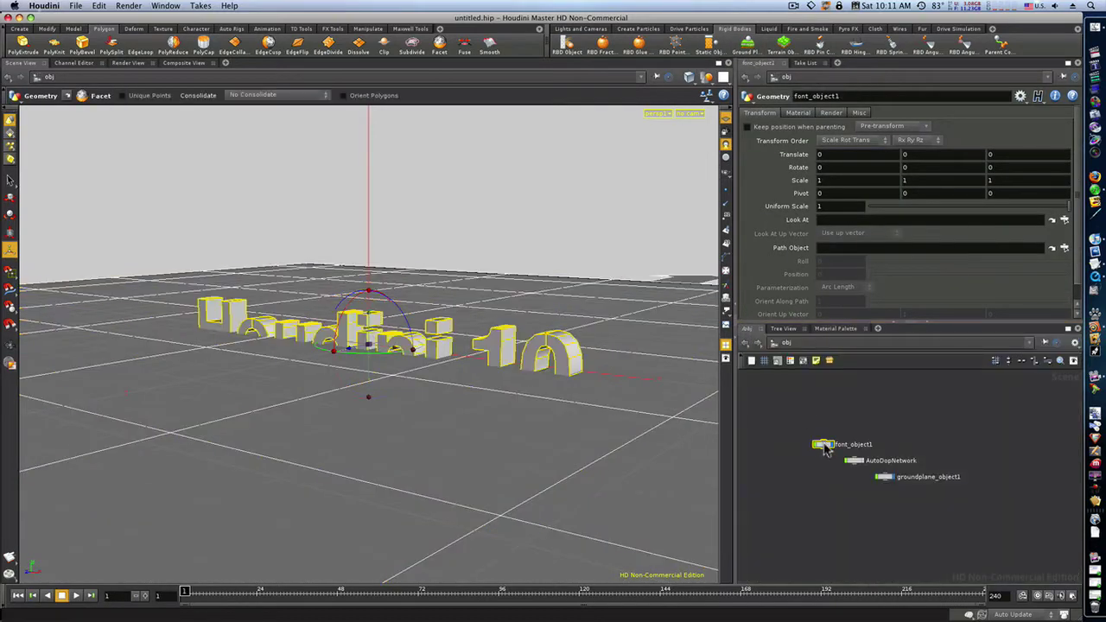
{"action": "double_click", "coordinate": [823, 445]}
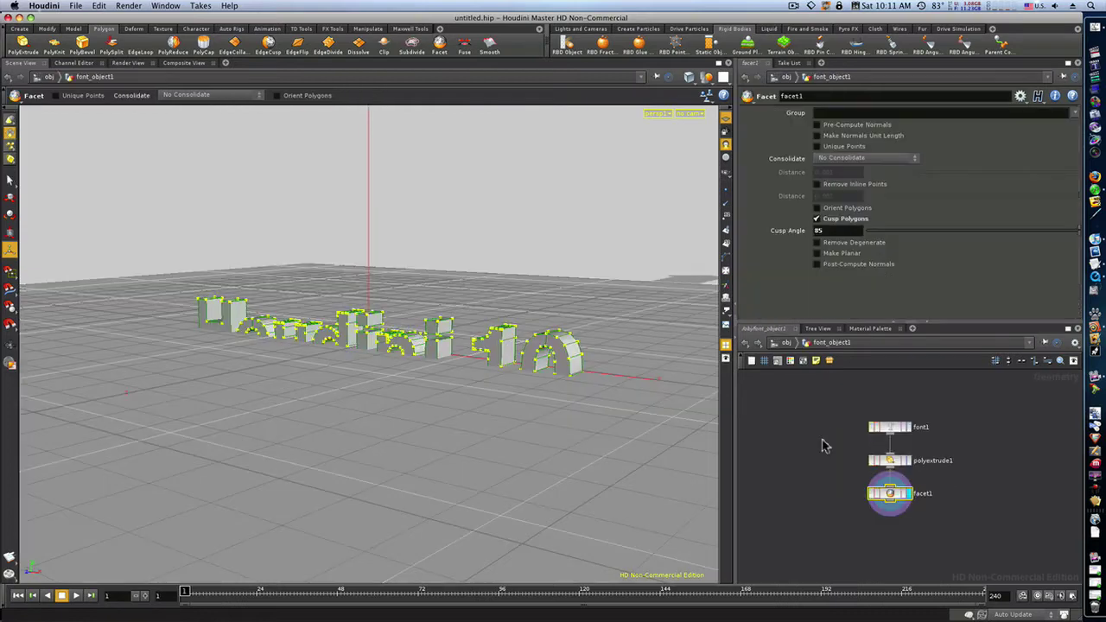
{"action": "left_click", "coordinate": [890, 427]}
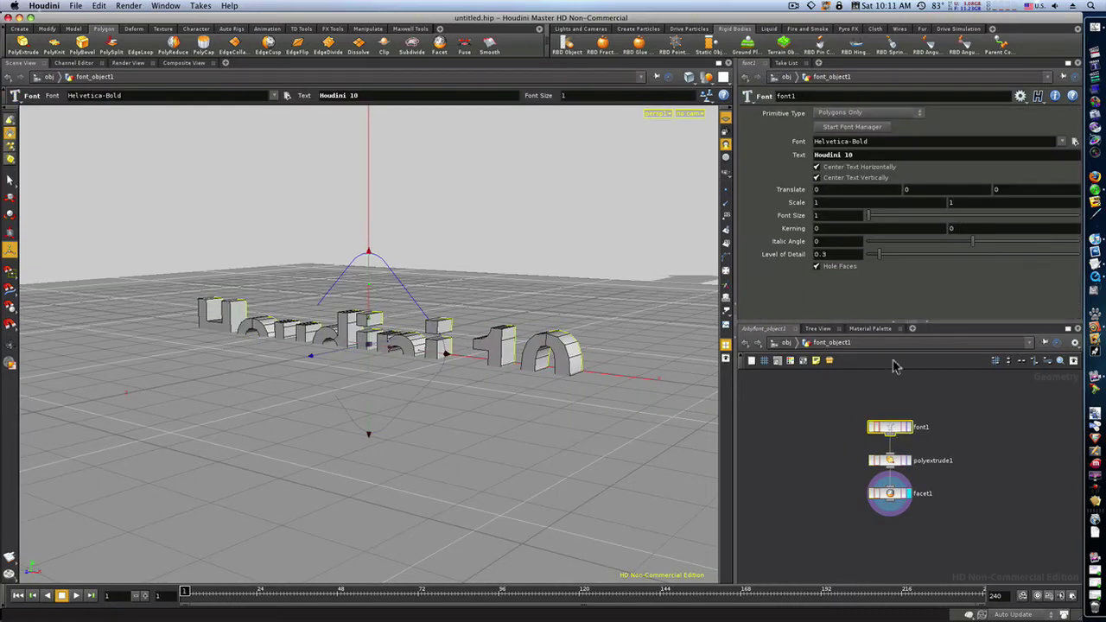
Turn off Center Text Vertically, raise the text to Y 1.89189, and tilt it about 5.9 degrees
{"action": "left_click", "coordinate": [817, 178]}
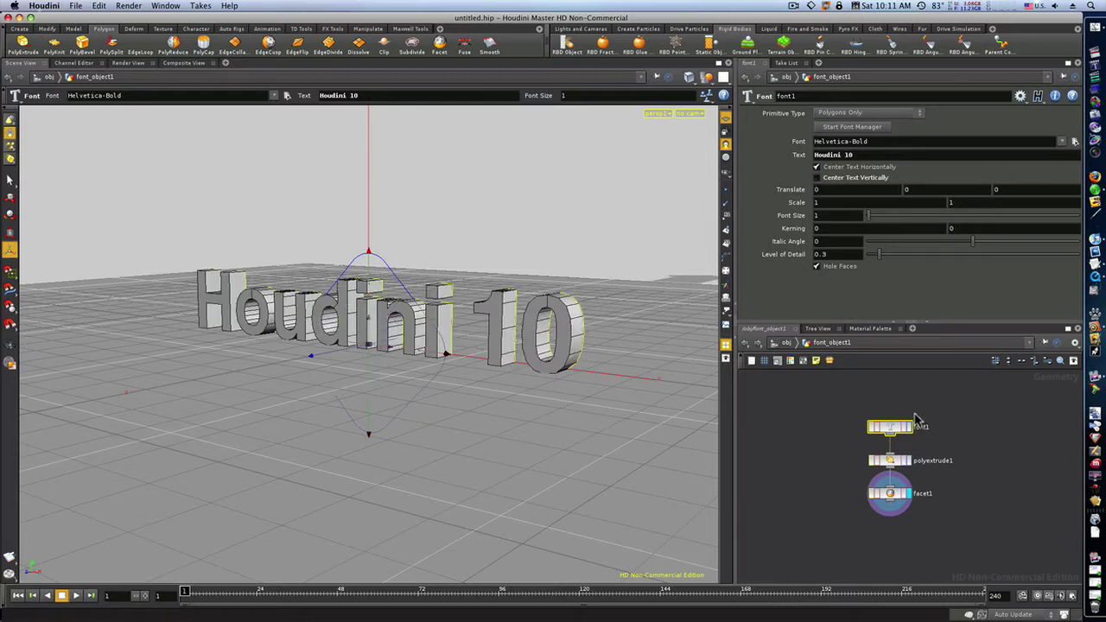
{"action": "key", "text": "t"}
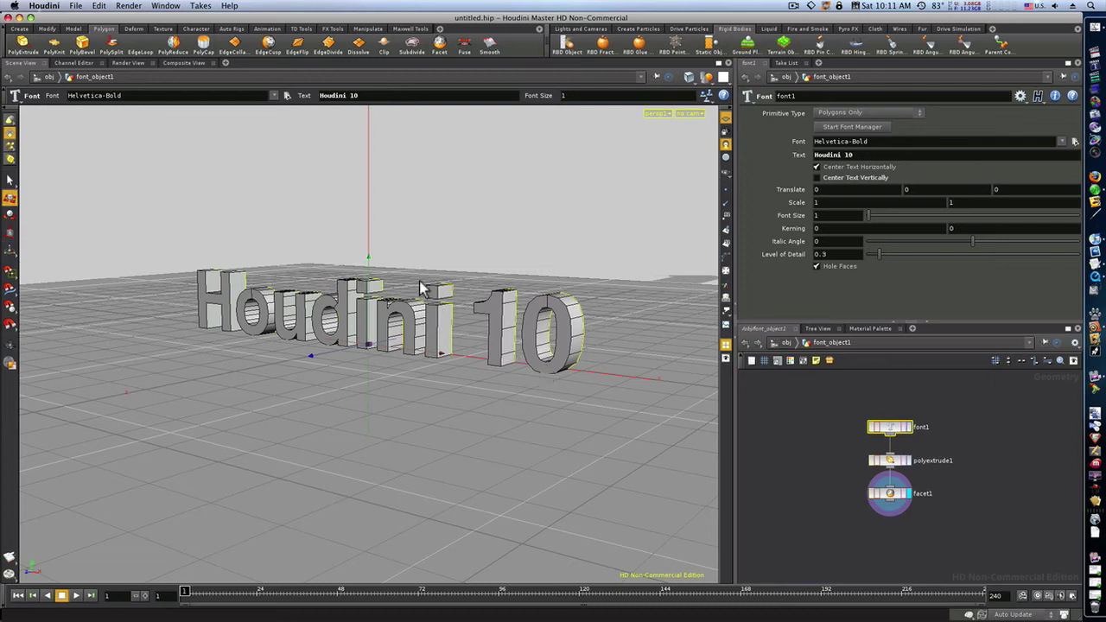
{"action": "left_click_drag", "start_coordinate": [369, 264], "coordinate": [390, 84]}
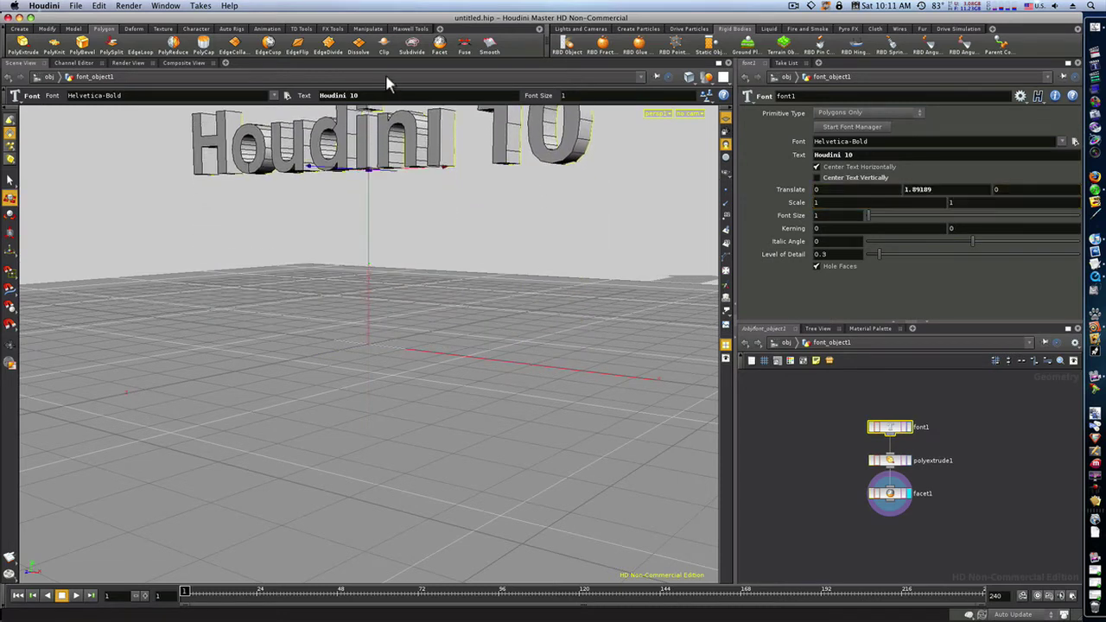
{"action": "key", "text": "r"}
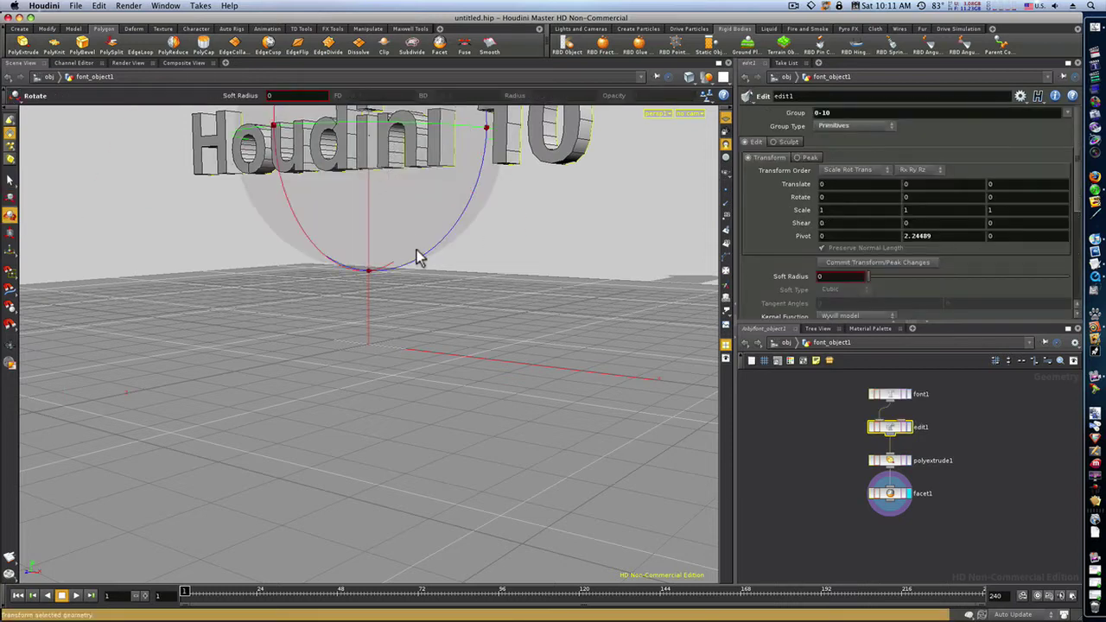
{"action": "left_click_drag", "start_coordinate": [424, 259], "coordinate": [435, 251]}
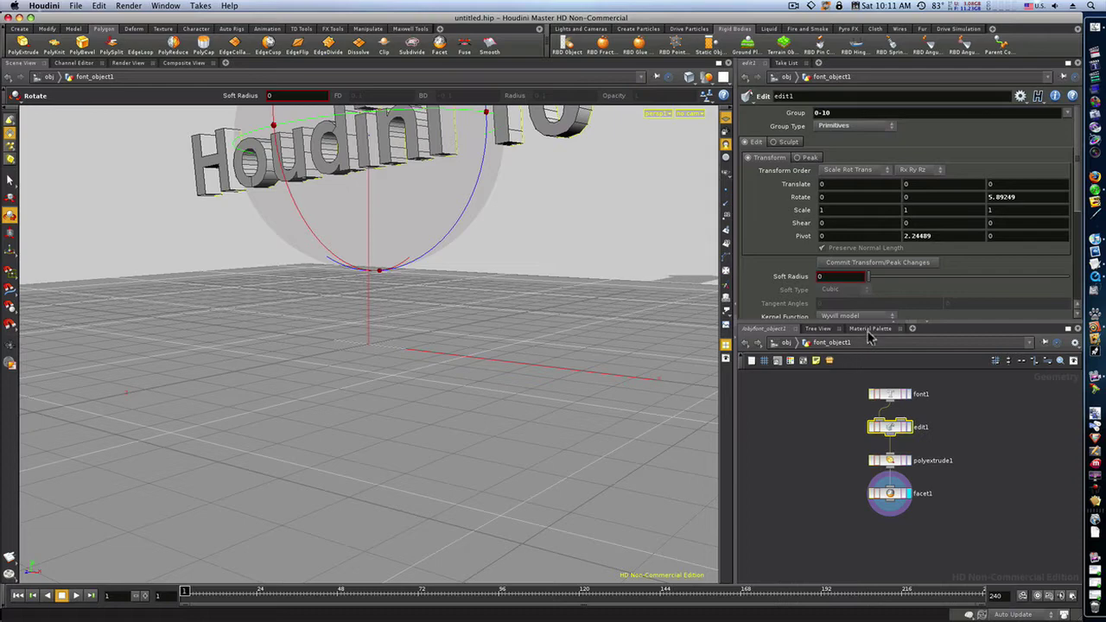
Inspect the blue basic_surface and orange basic_surface1 materials, then go from /shop back to /obj
{"action": "left_click", "coordinate": [870, 329]}
{"action": "left_click", "coordinate": [918, 380]}
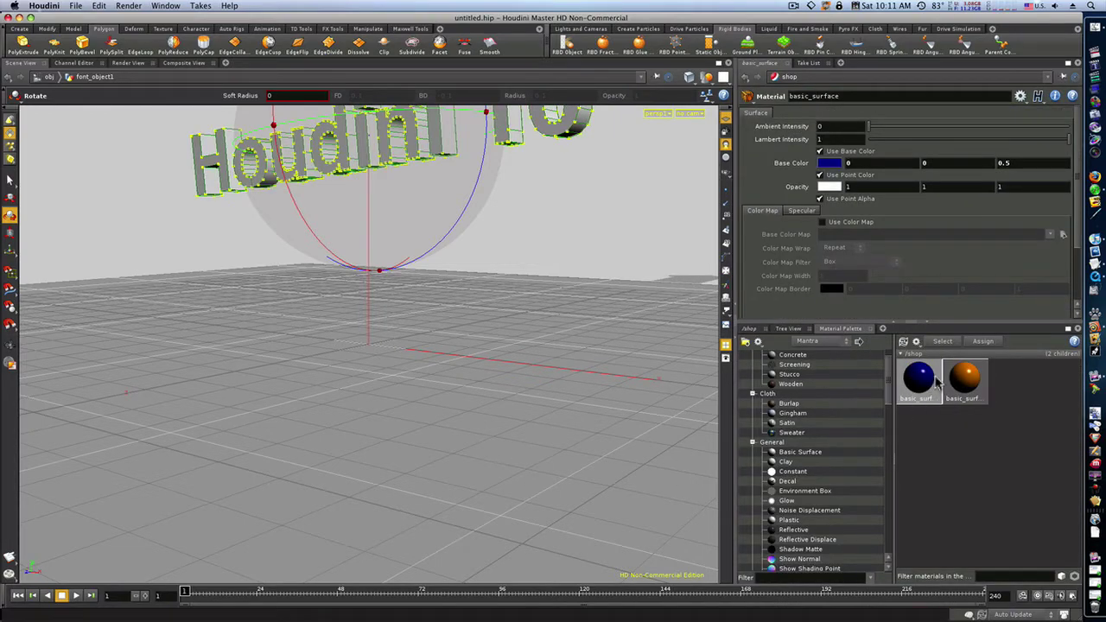
{"action": "left_click", "coordinate": [965, 384]}
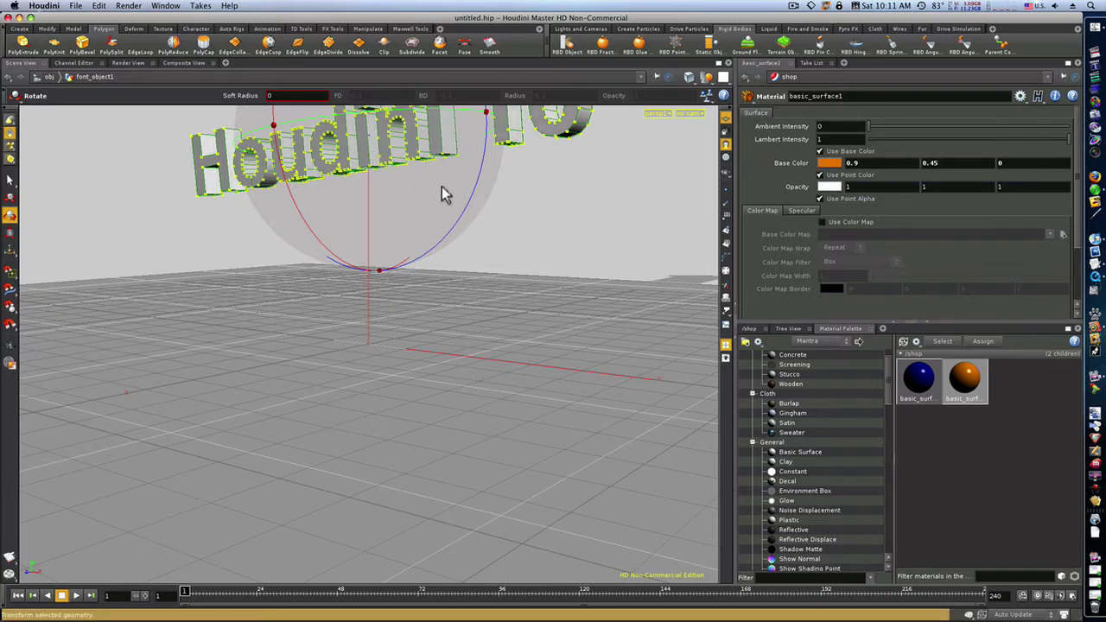
{"action": "left_click", "coordinate": [749, 329]}
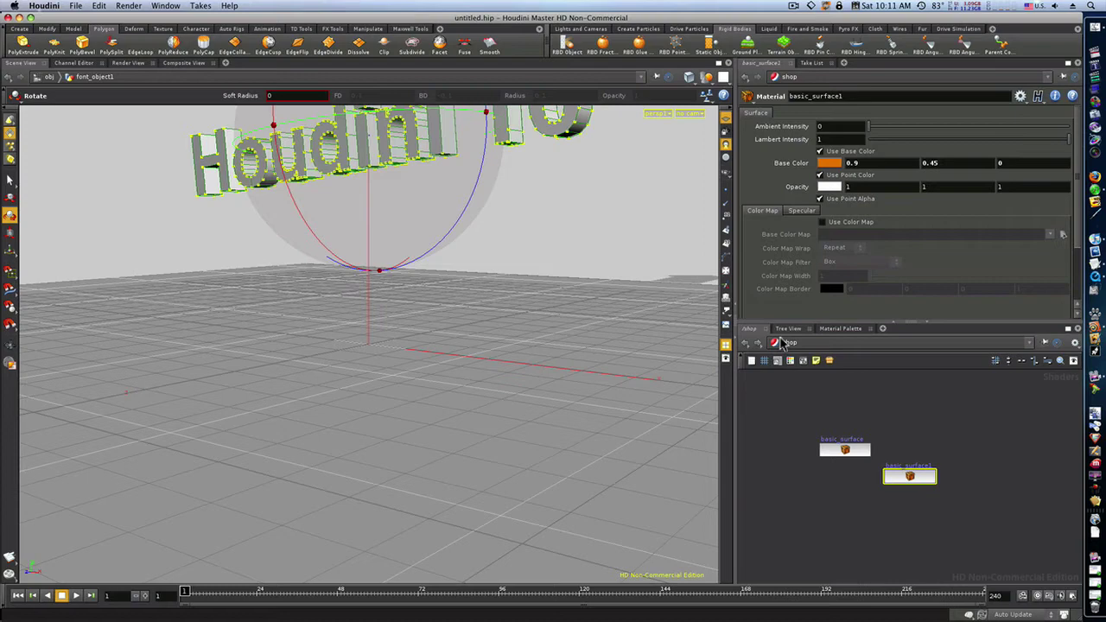
{"action": "left_click", "coordinate": [775, 343]}
{"action": "left_click", "coordinate": [802, 377]}
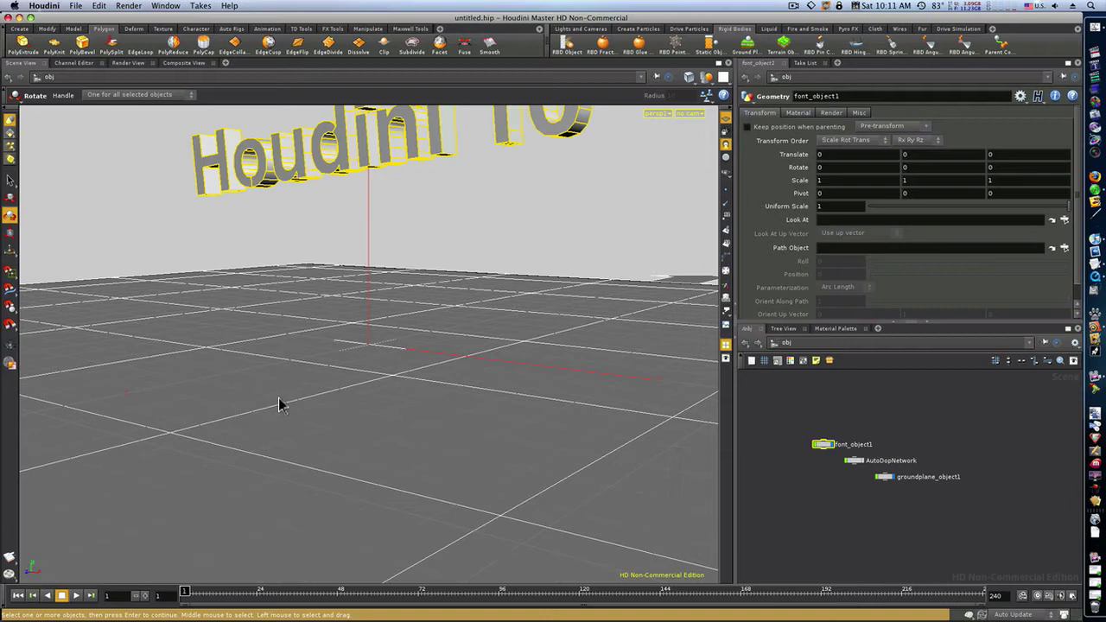
Create camera cam1, set the viewport to No Camera, and orbit to view the text edge-on
{"action": "left_click", "coordinate": [585, 29]}
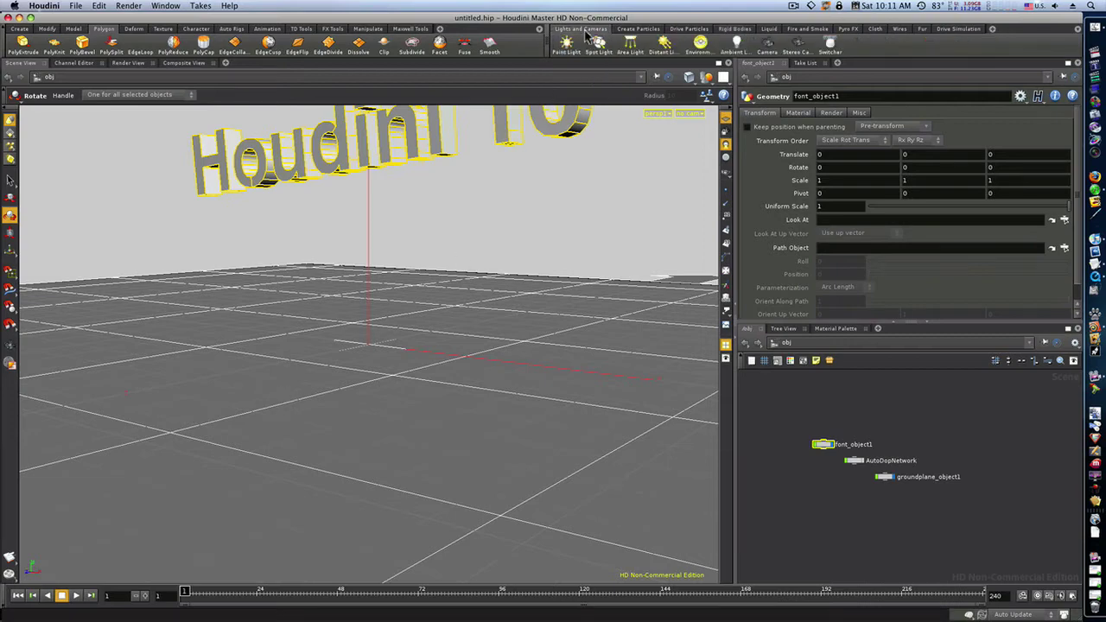
{"action": "left_click", "coordinate": [769, 46]}
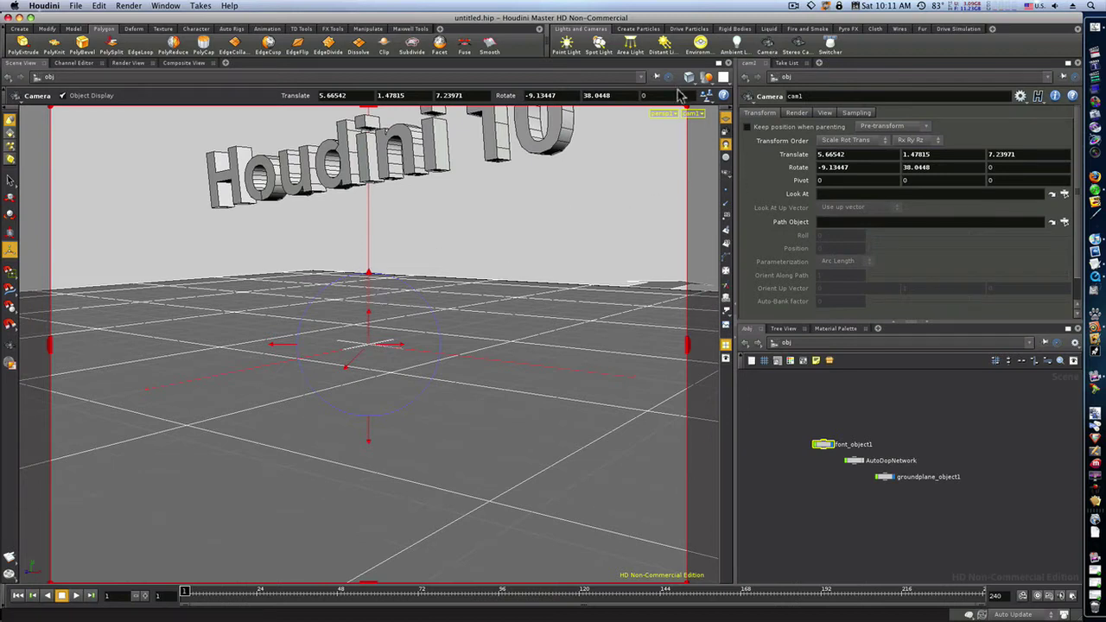
{"action": "left_click", "coordinate": [693, 114]}
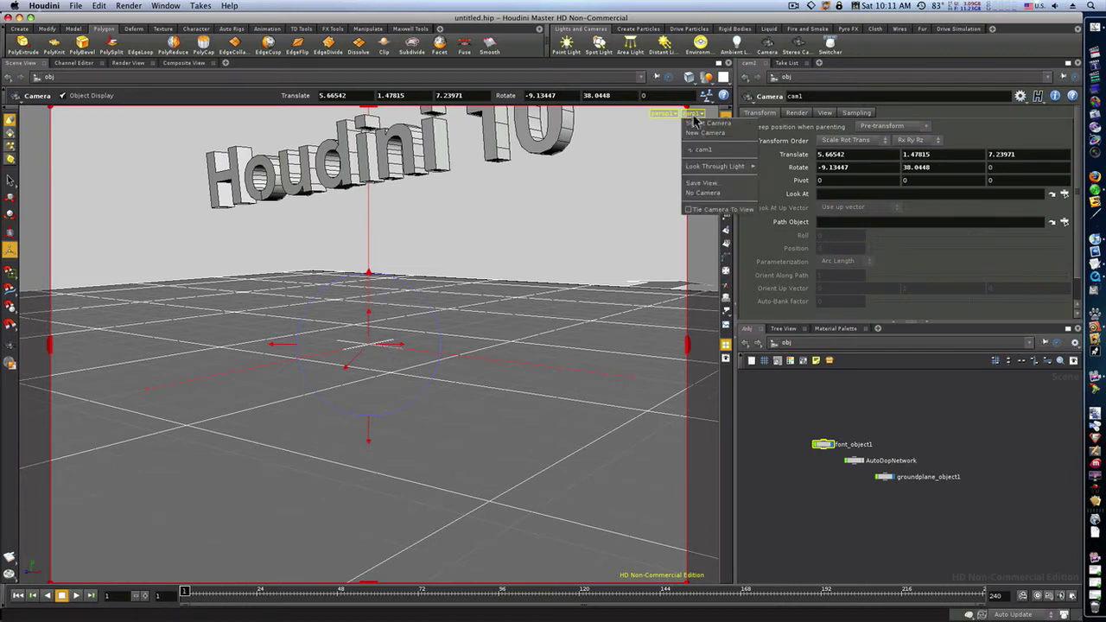
{"action": "left_click", "coordinate": [711, 195]}
{"action": "key", "text": "Escape"}
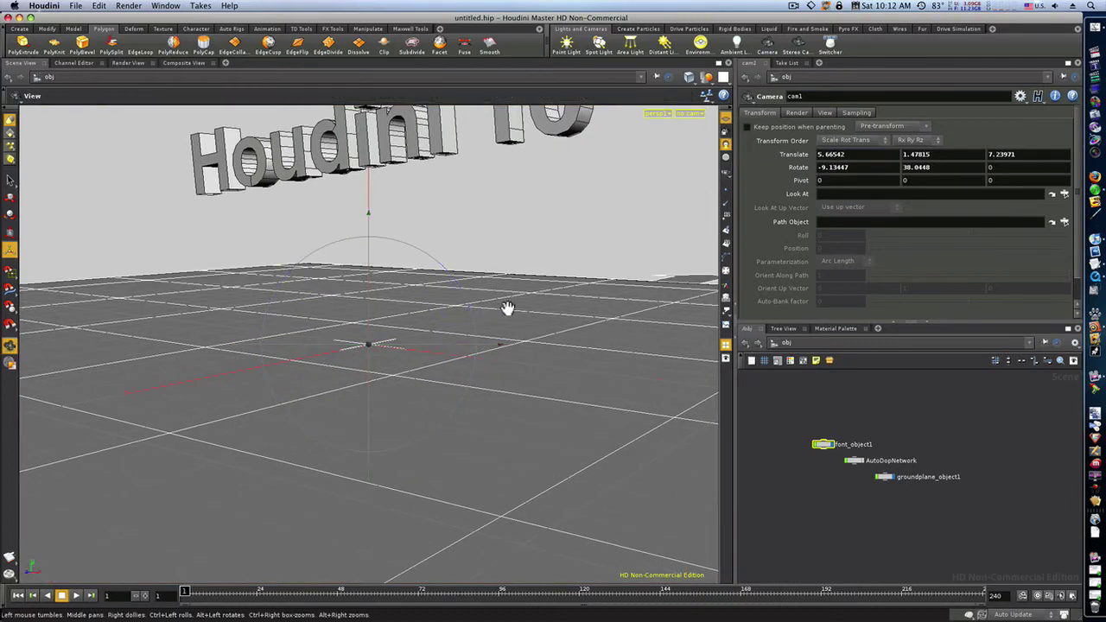
{"action": "left_click_drag", "start_coordinate": [506, 309], "coordinate": [633, 384]}
{"action": "key", "text": "Return"}
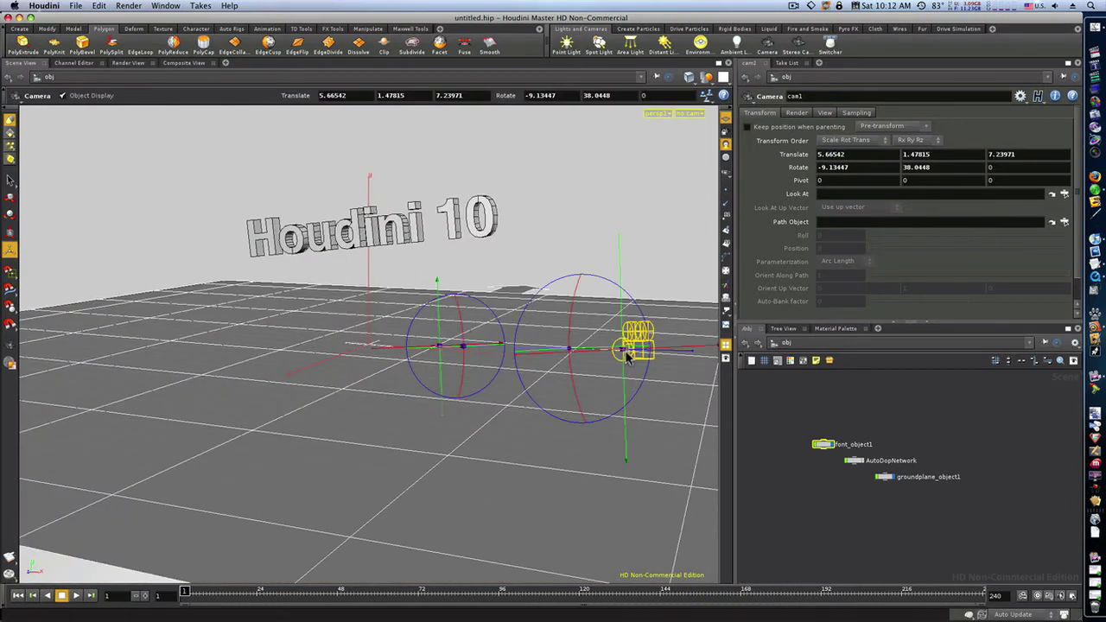
{"action": "key", "text": "Escape"}
{"action": "left_click_drag", "start_coordinate": [630, 346], "coordinate": [499, 311]}
Add a spotlight, spotlight1, to the scene
{"action": "key", "text": "Return"}
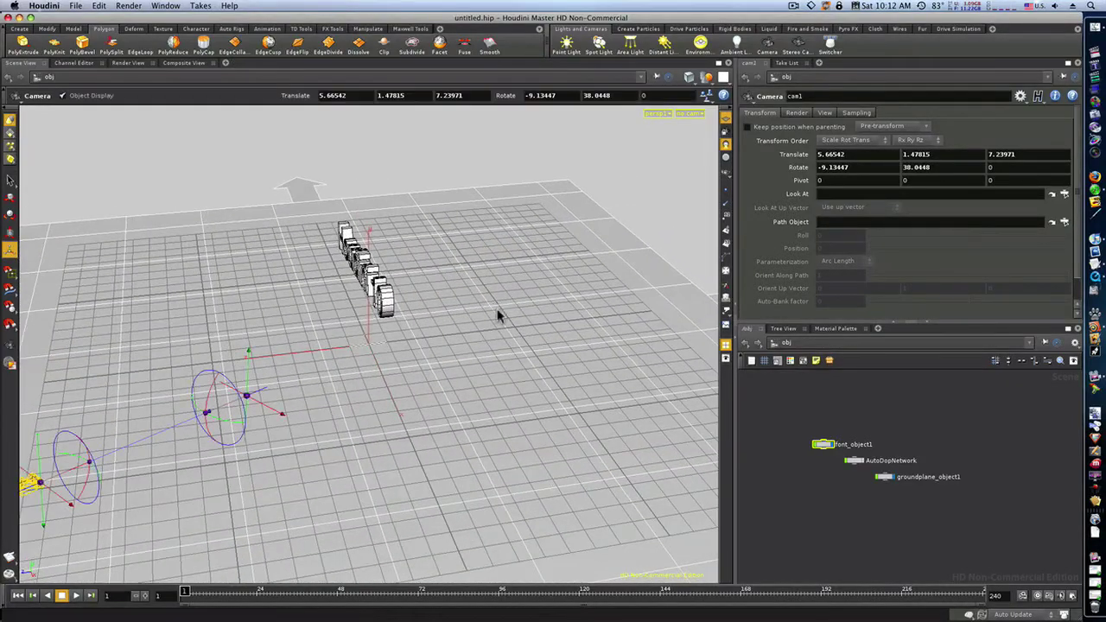
{"action": "left_click", "coordinate": [599, 45]}
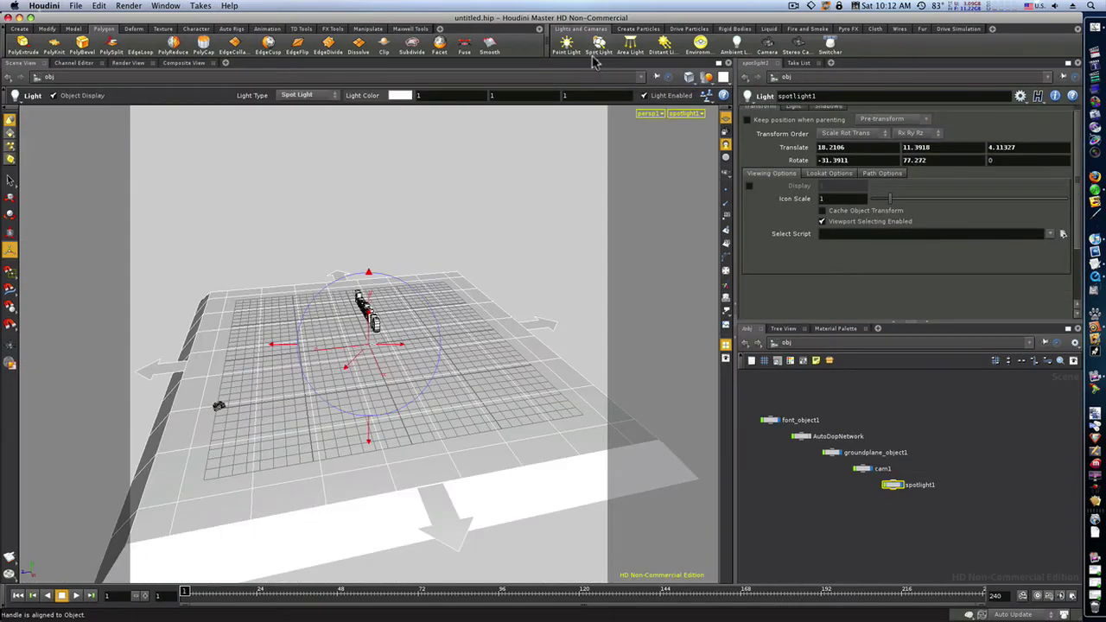
{"action": "key", "text": "Escape"}
{"action": "left_click_drag", "start_coordinate": [333, 407], "coordinate": [812, 517]}
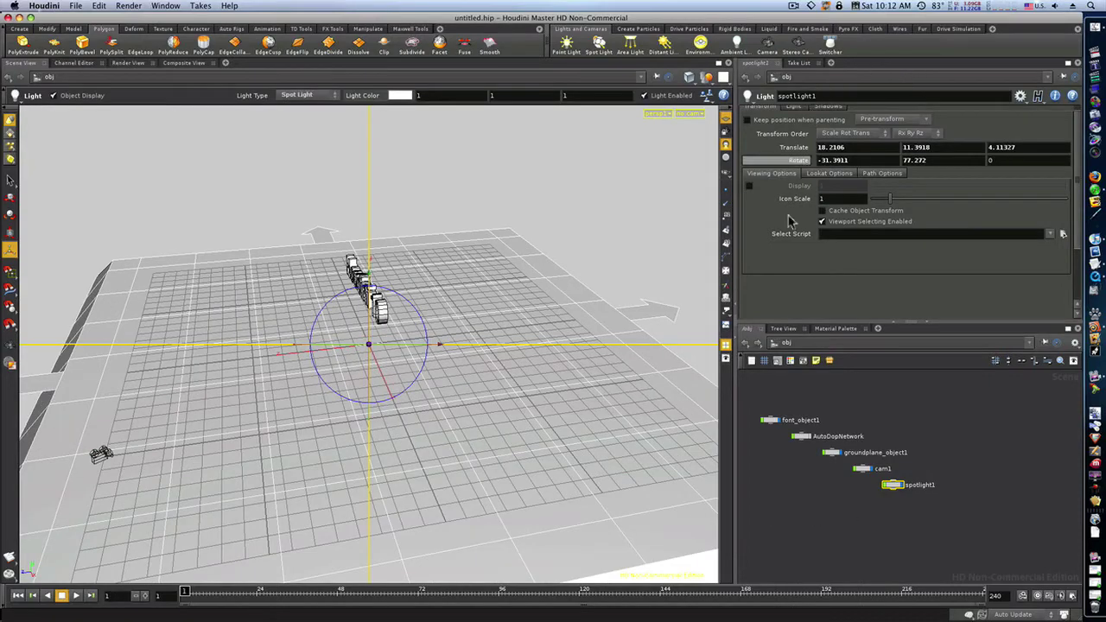
Set spotlight1's Cone Angle to 22 and Cone Delta to 3
{"action": "left_click", "coordinate": [793, 106]}
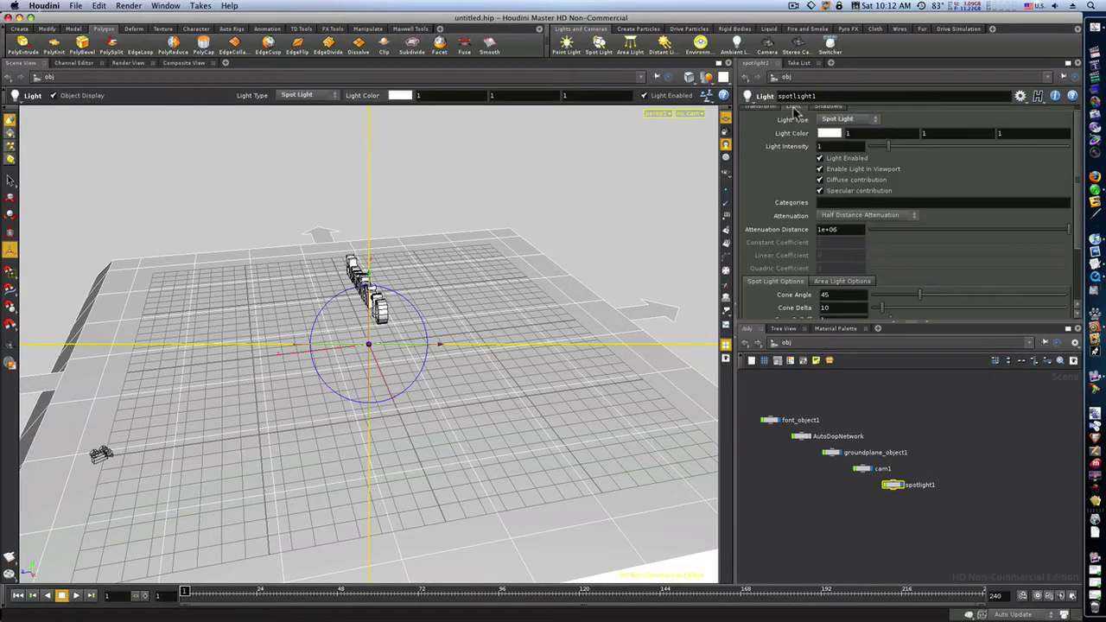
{"action": "double_click", "coordinate": [839, 295]}
{"action": "type", "text": "22"}
{"action": "key", "text": "Tab"}
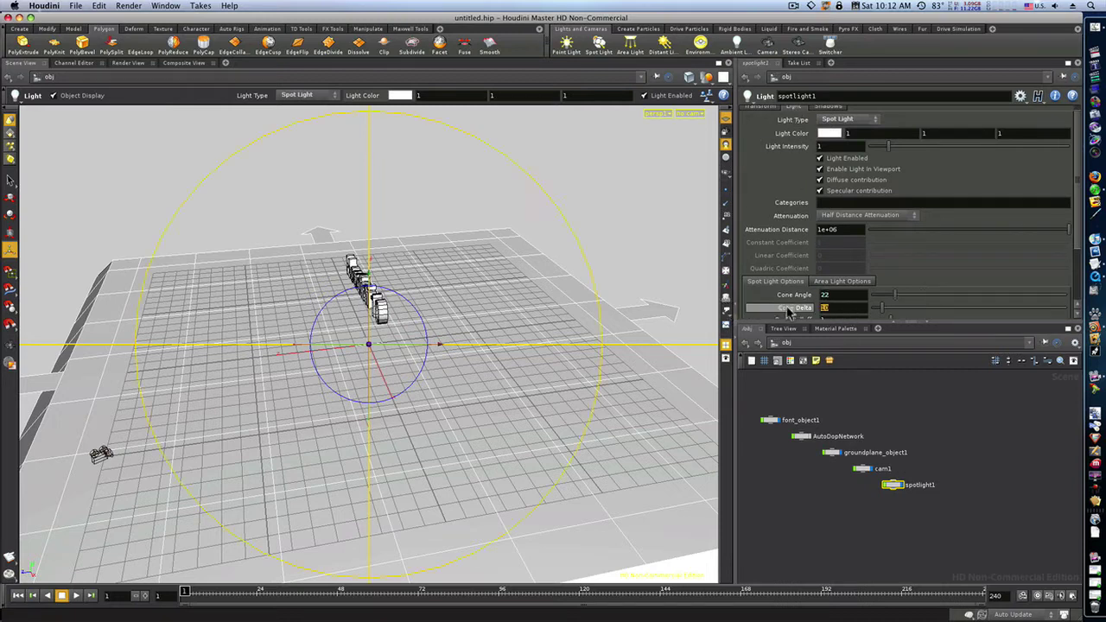
{"action": "key", "text": "Return"}
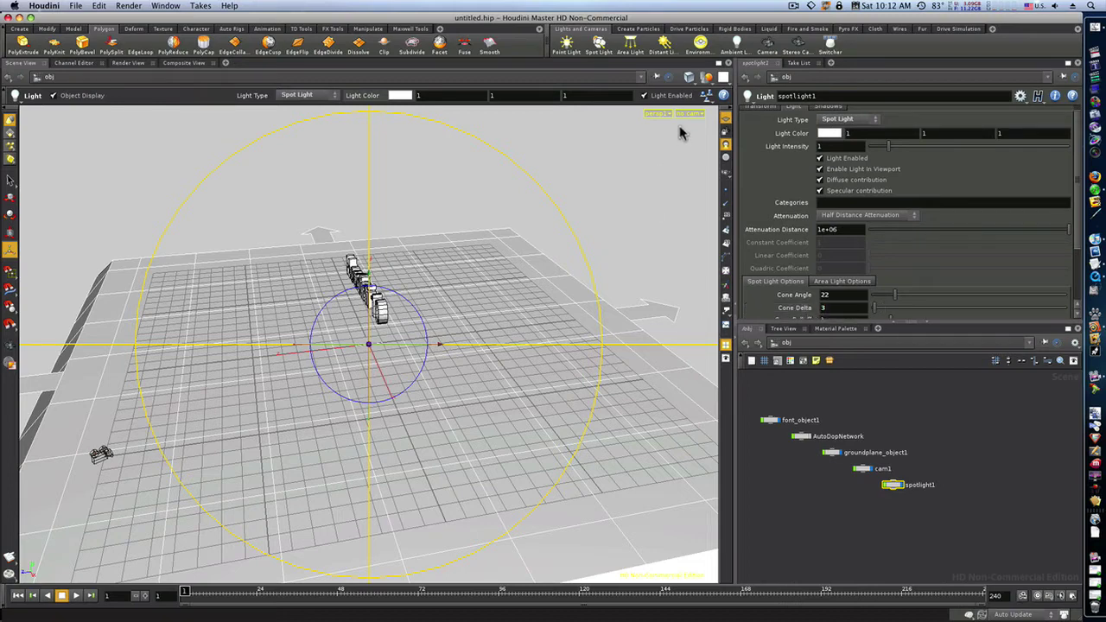
{"action": "left_click_drag", "start_coordinate": [390, 348], "coordinate": [483, 338], "text": "alt"}
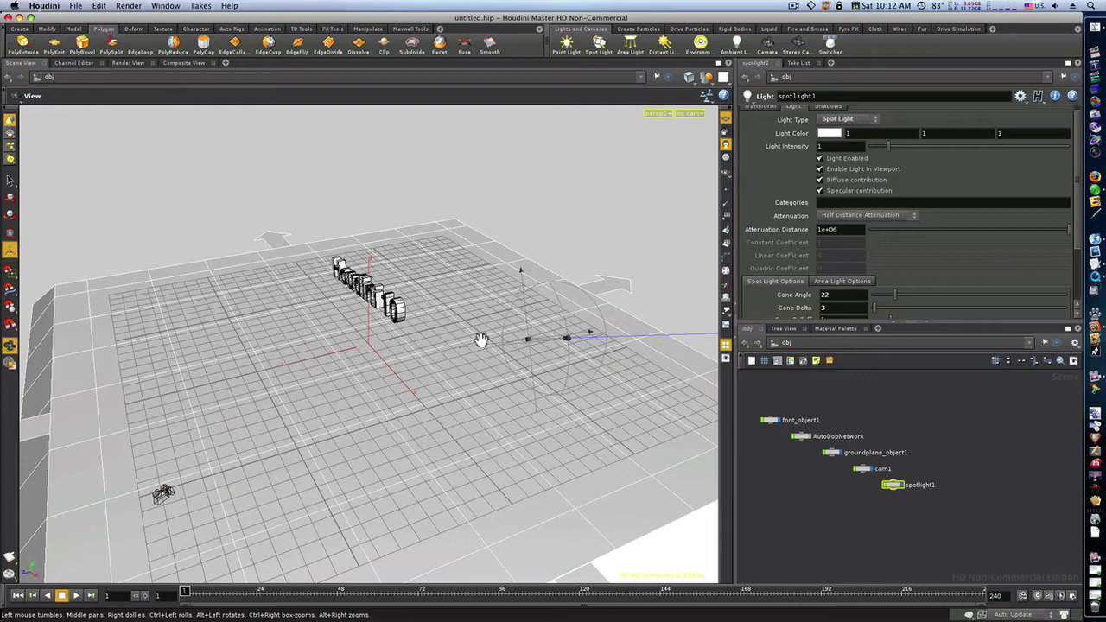
{"action": "key", "text": "Escape"}
{"action": "left_click_drag", "start_coordinate": [185, 378], "coordinate": [407, 375]}
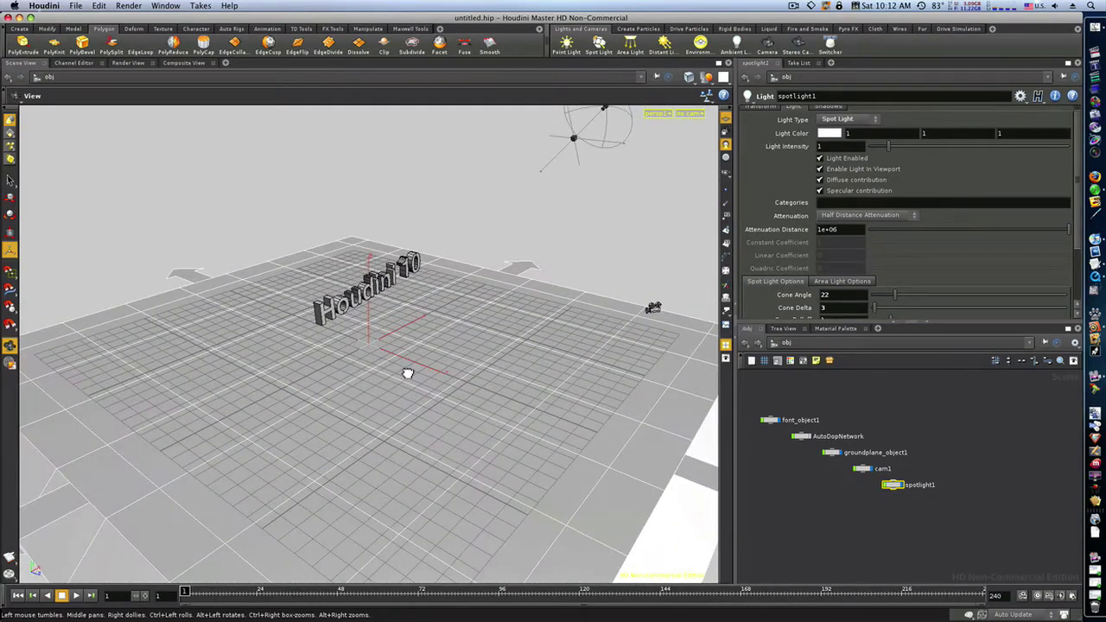
{"action": "key", "text": "Return"}
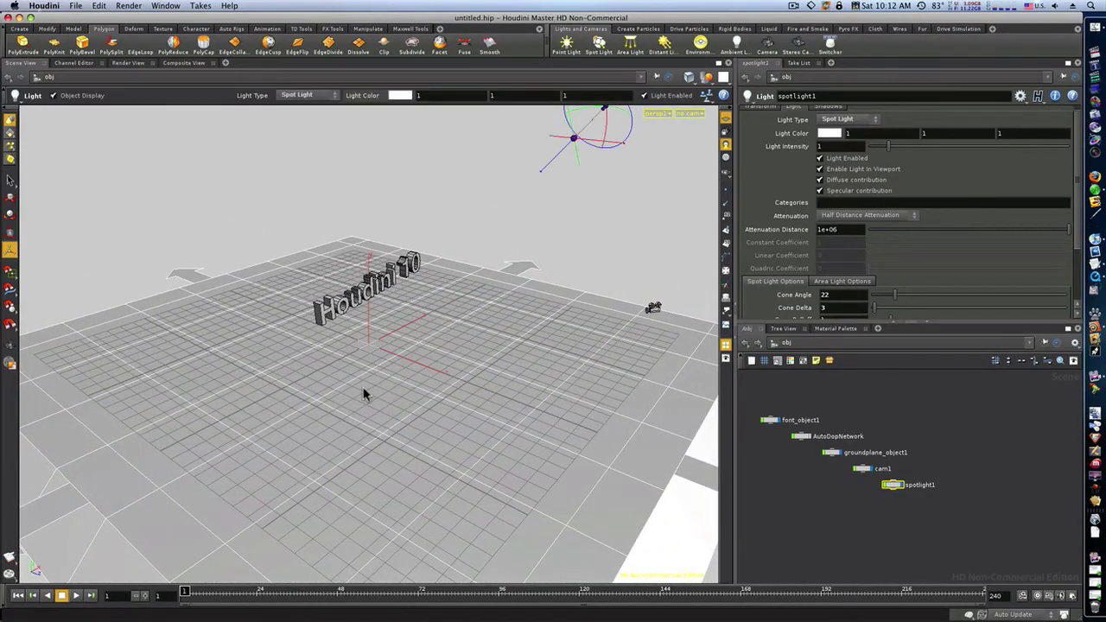
Add a point light, pointlight1, and set its Light Intensity to 0.2
{"action": "left_click", "coordinate": [567, 45]}
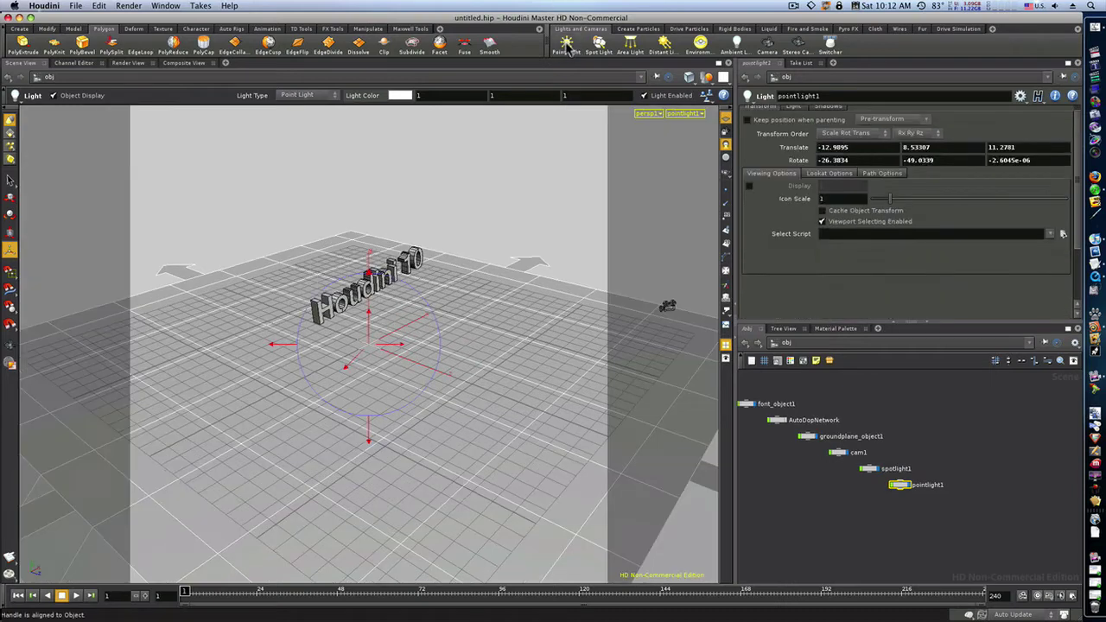
{"action": "left_click", "coordinate": [792, 107]}
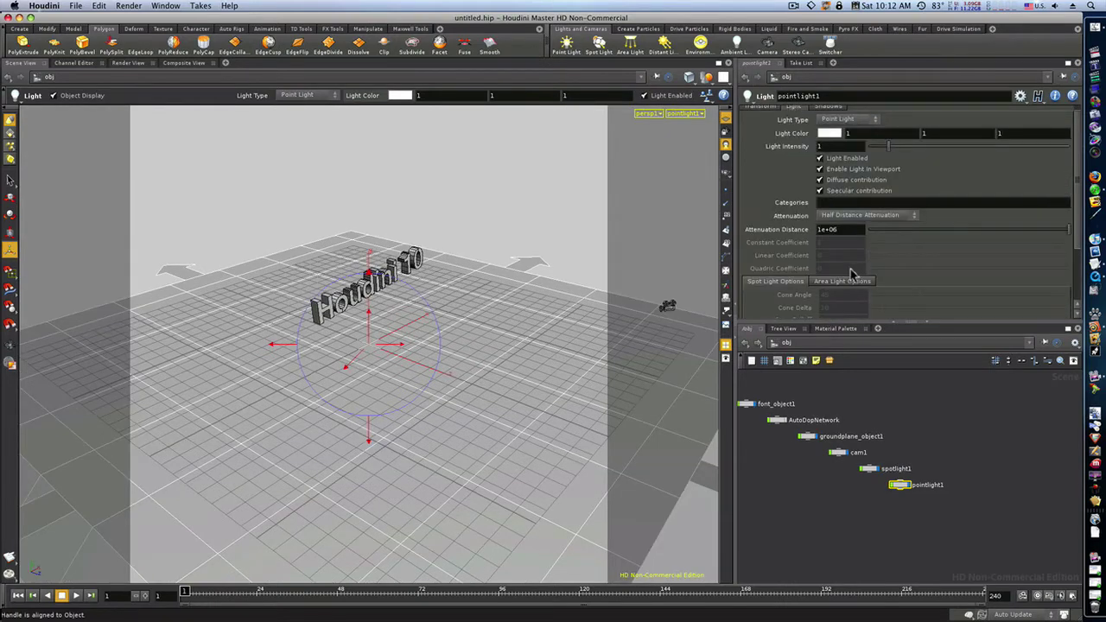
{"action": "left_click", "coordinate": [835, 147]}
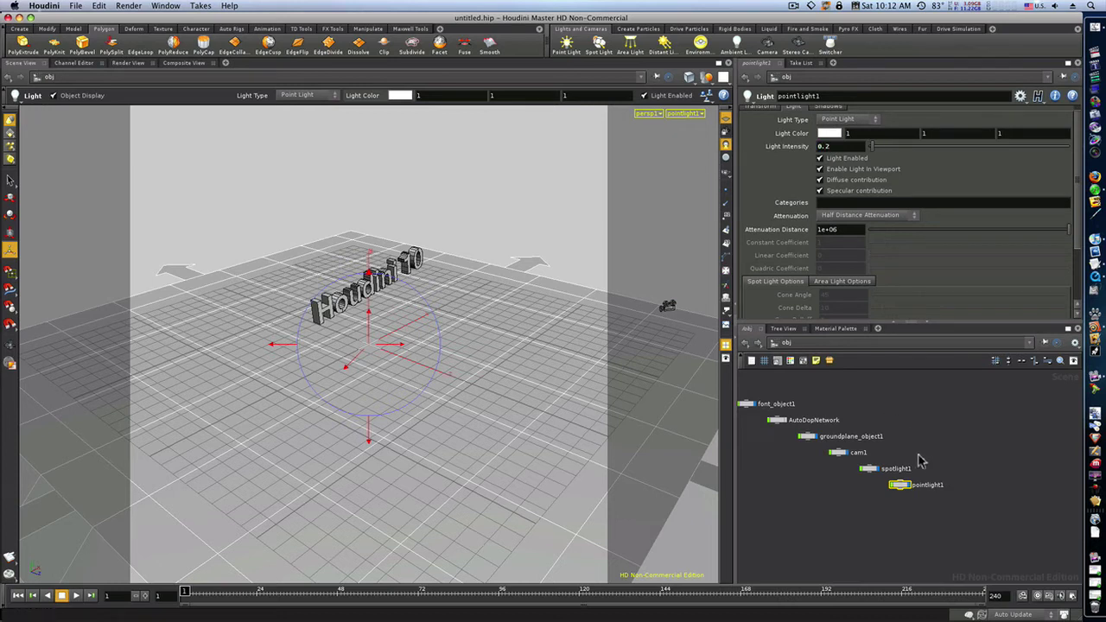
Set spotlight1's Shadow Type to Ray-Traced Shadows, then frame the ground plane and lights
{"action": "left_click", "coordinate": [869, 469]}
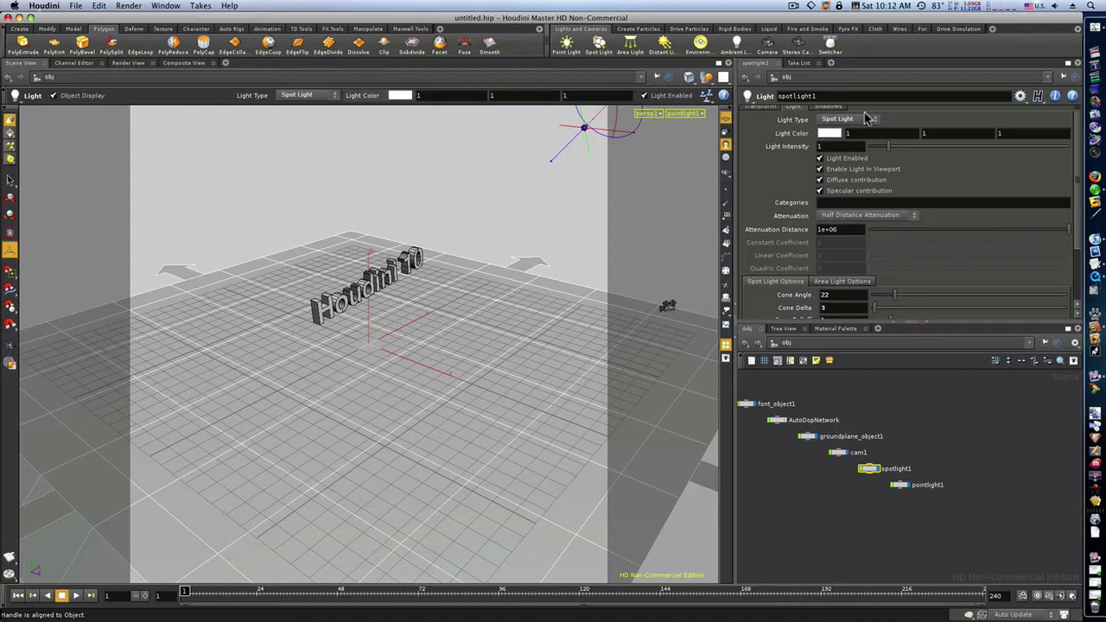
{"action": "left_click", "coordinate": [835, 107]}
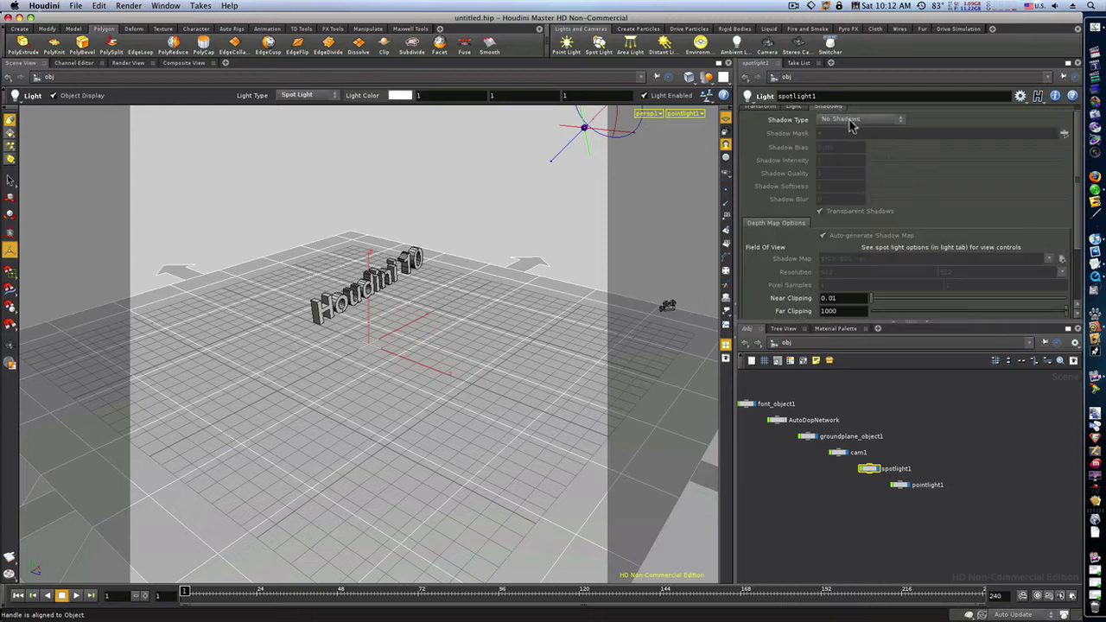
{"action": "left_click", "coordinate": [851, 121]}
{"action": "left_click", "coordinate": [850, 139]}
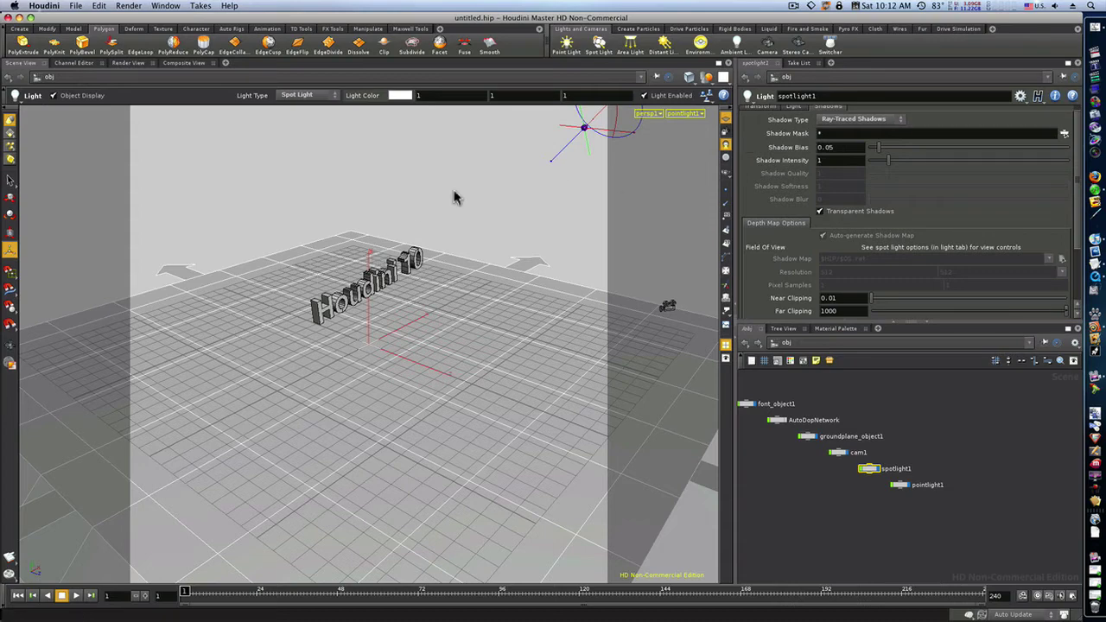
{"action": "key", "text": "Escape"}
{"action": "left_click_drag", "start_coordinate": [483, 259], "coordinate": [499, 239]}
{"action": "key", "text": "Return"}
{"action": "key", "text": "Escape"}
{"action": "right_click_drag", "start_coordinate": [696, 116], "coordinate": [462, 234]}
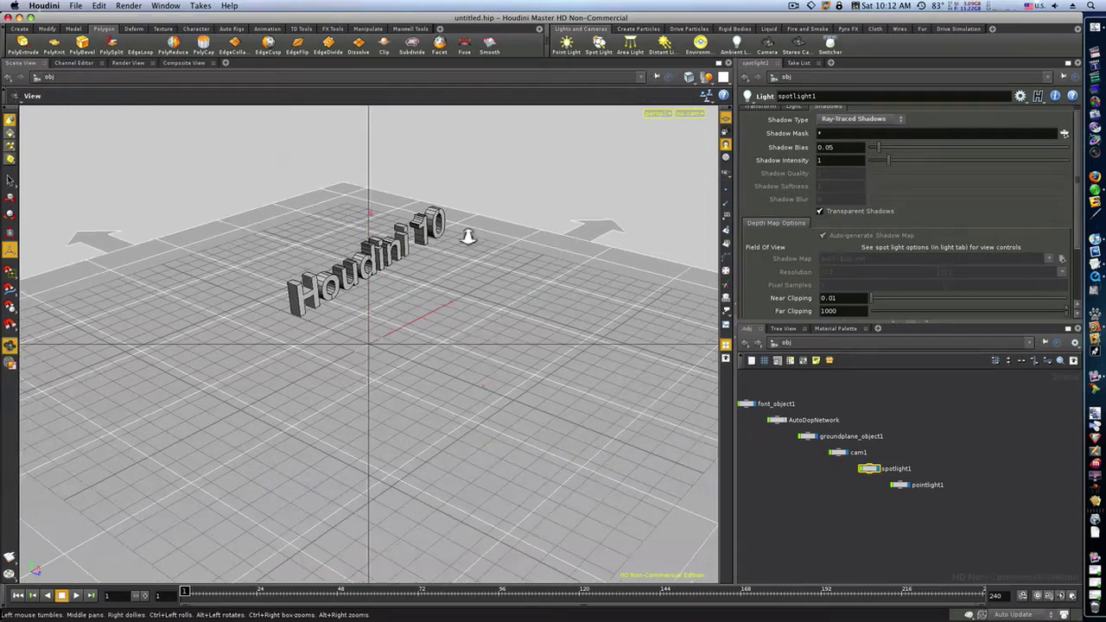
{"action": "left_click_drag", "start_coordinate": [461, 235], "coordinate": [341, 267]}
{"action": "key", "text": "Return"}
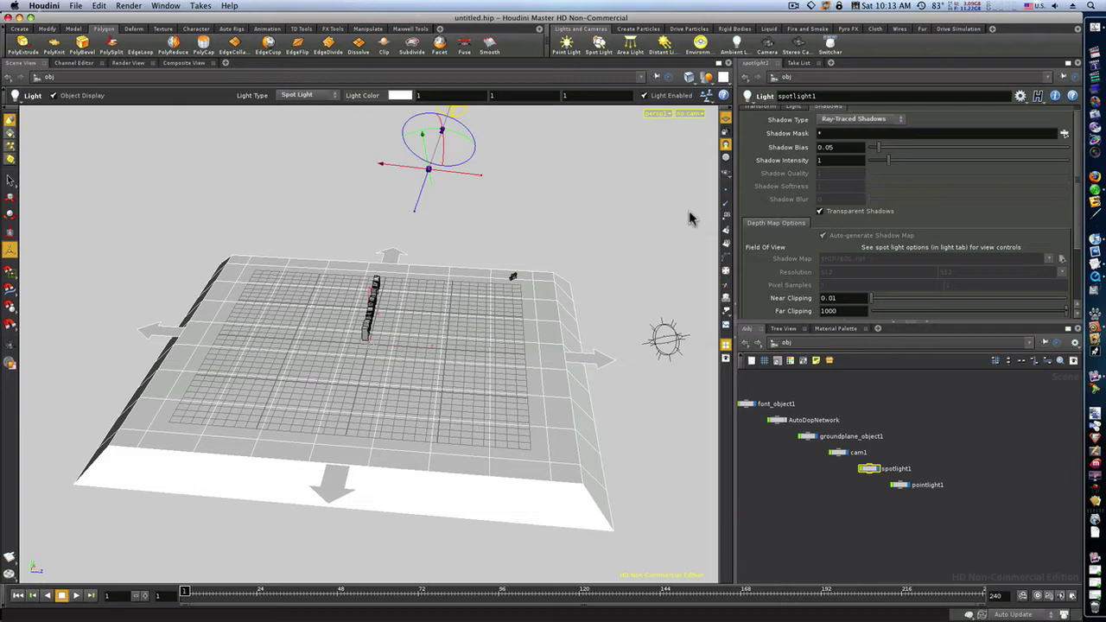
Look through cam1, enter font_object1, and move facet1 down and font1, edit1, polyextrude1 up
{"action": "left_click", "coordinate": [691, 114]}
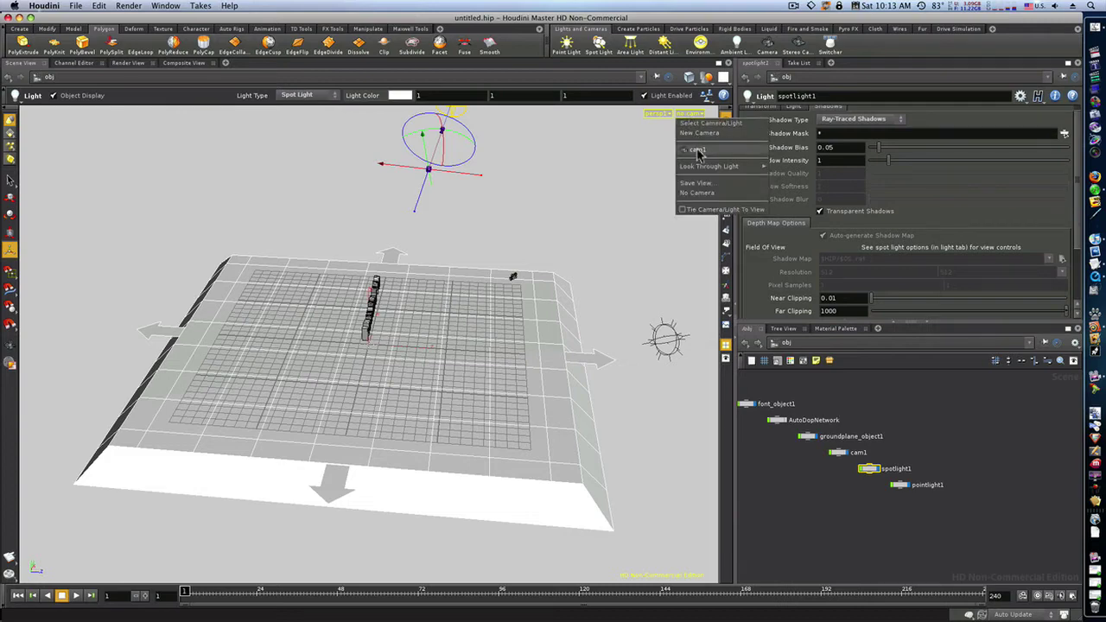
{"action": "left_click", "coordinate": [698, 149]}
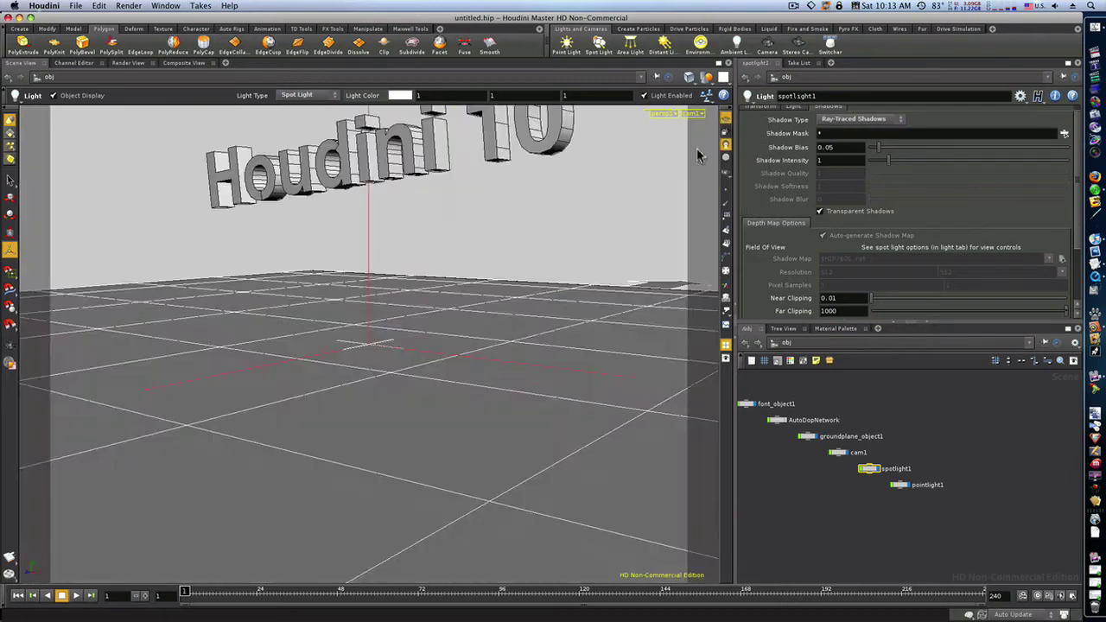
{"action": "double_click", "coordinate": [744, 404]}
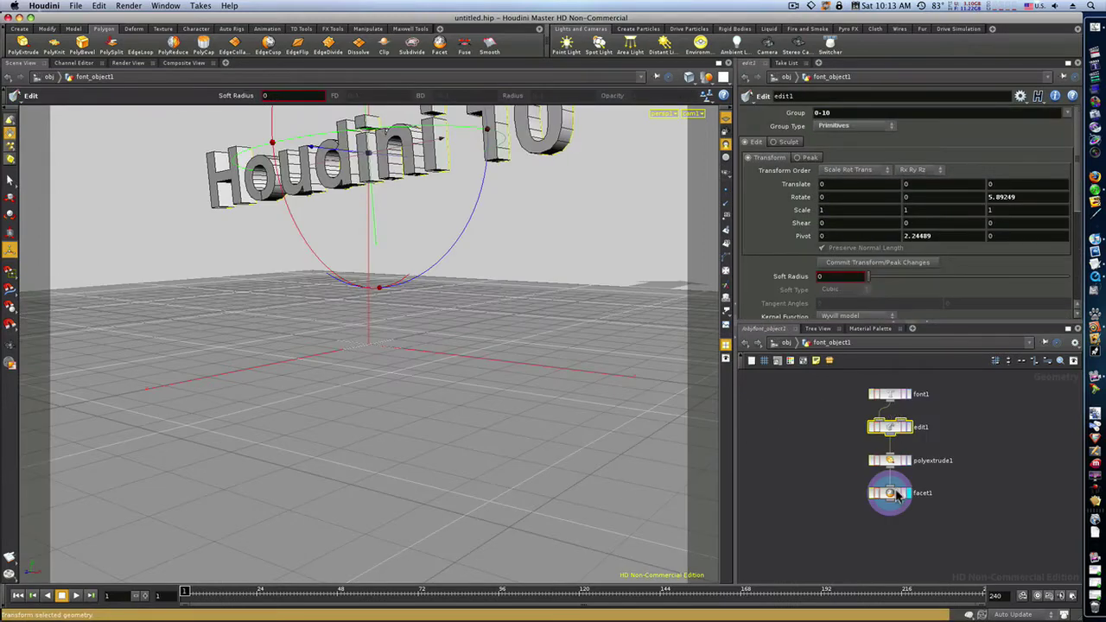
{"action": "left_click_drag", "start_coordinate": [895, 497], "coordinate": [896, 560]}
{"action": "left_click_drag", "start_coordinate": [836, 386], "coordinate": [895, 425]}
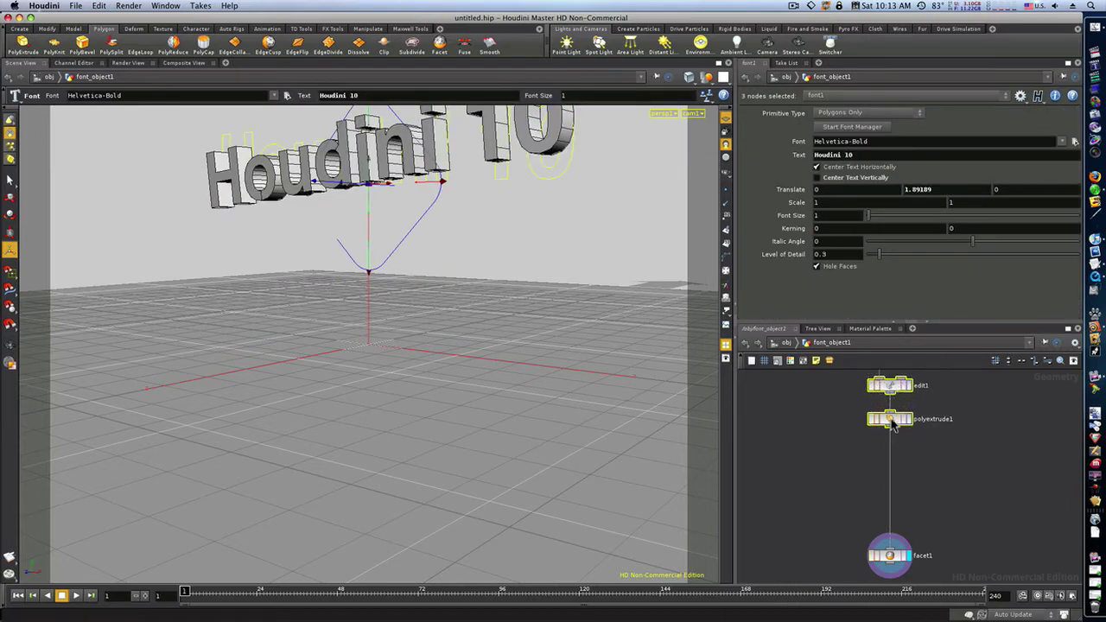
{"action": "left_click", "coordinate": [896, 458]}
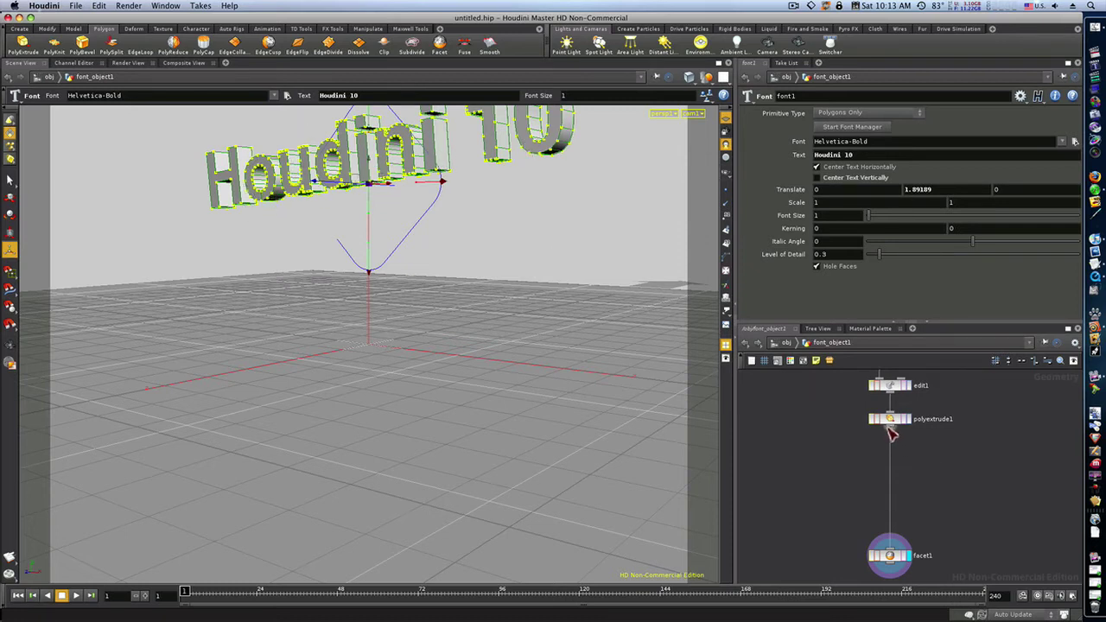
Insert a Connectivity node between polyextrude1 and facet1 with its Attribute named lettershapes
{"action": "key", "text": "Tab"}
{"action": "type", "text": "c"}
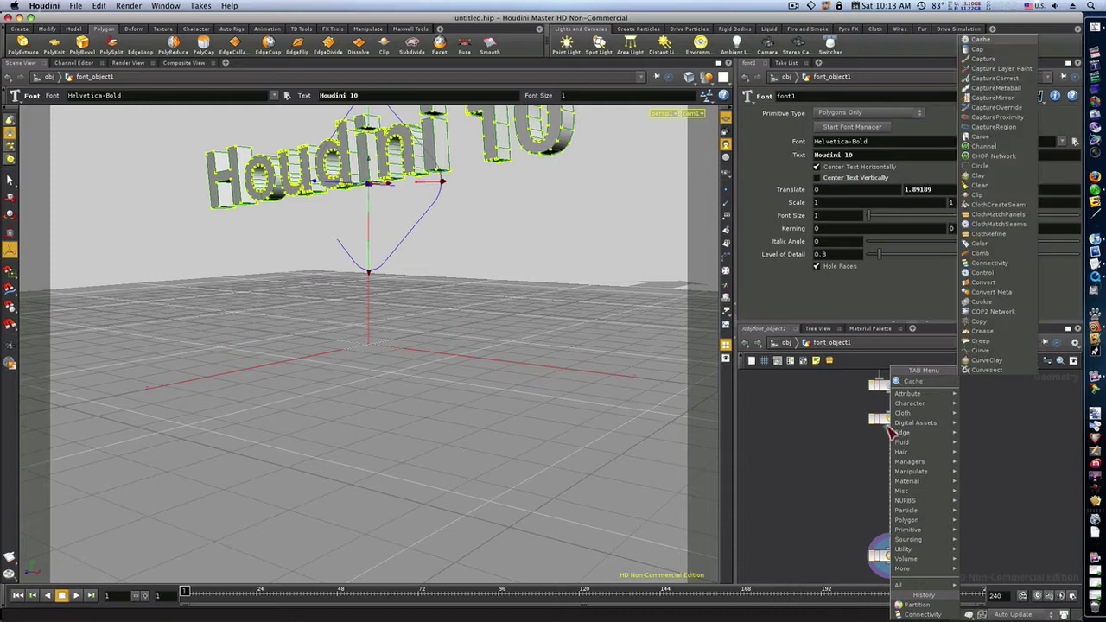
{"action": "type", "text": "onnectivity"}
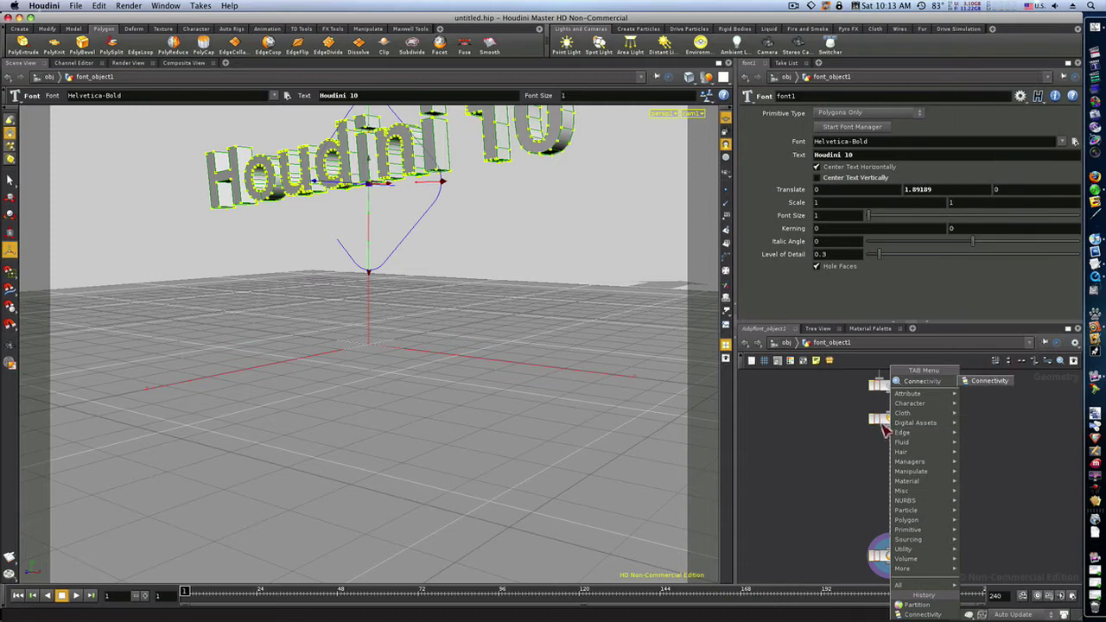
{"action": "left_click", "coordinate": [983, 381]}
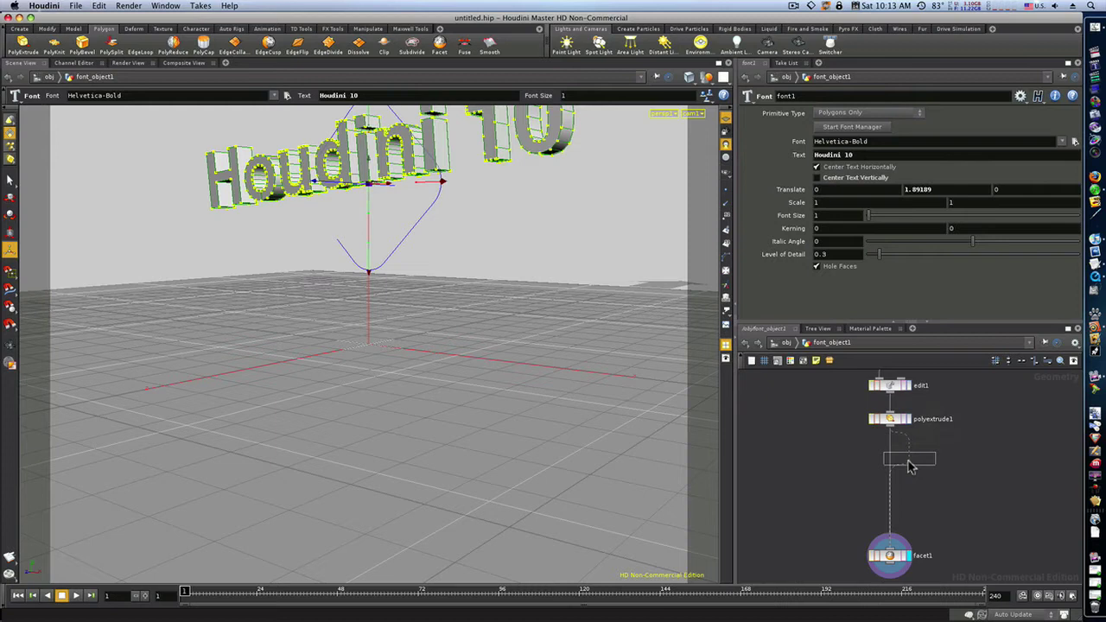
{"action": "left_click", "coordinate": [903, 465]}
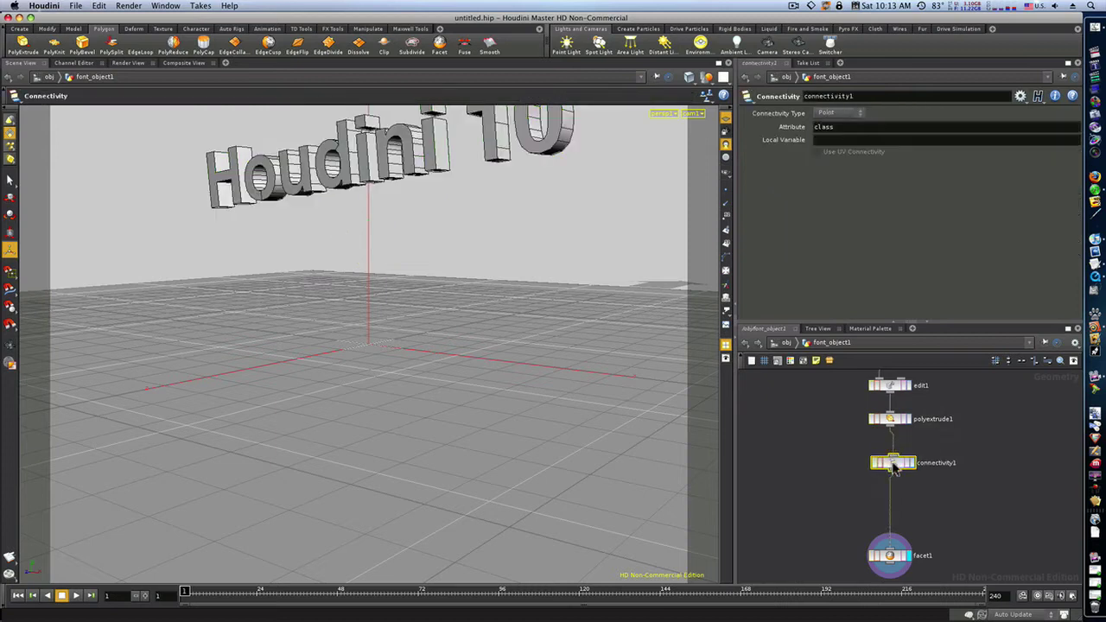
{"action": "double_click", "coordinate": [847, 129]}
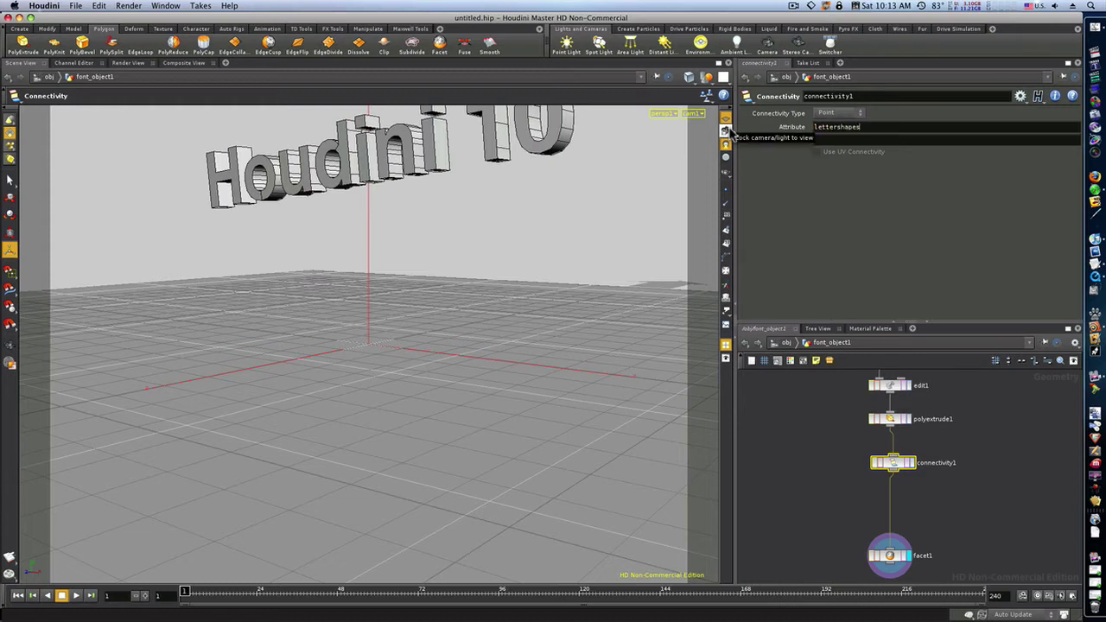
{"action": "key", "text": "Return"}
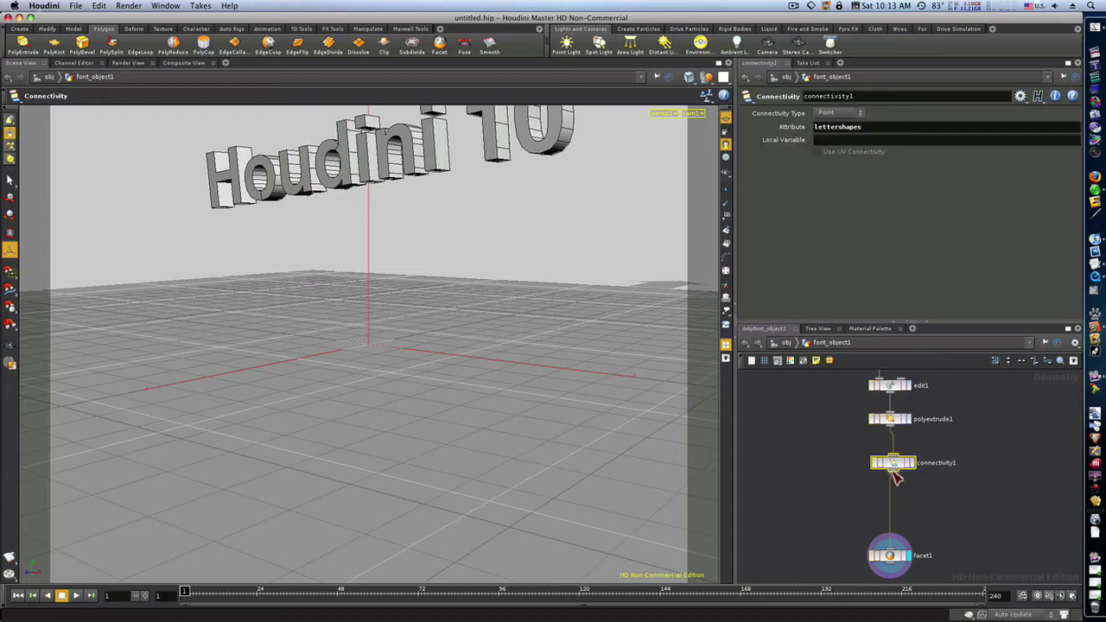
{"action": "key", "text": "Tab"}
Insert a Partition node between connectivity1 and facet1 with Rule letters_$LETTERSHAPES
{"action": "type", "text": "Particle"}
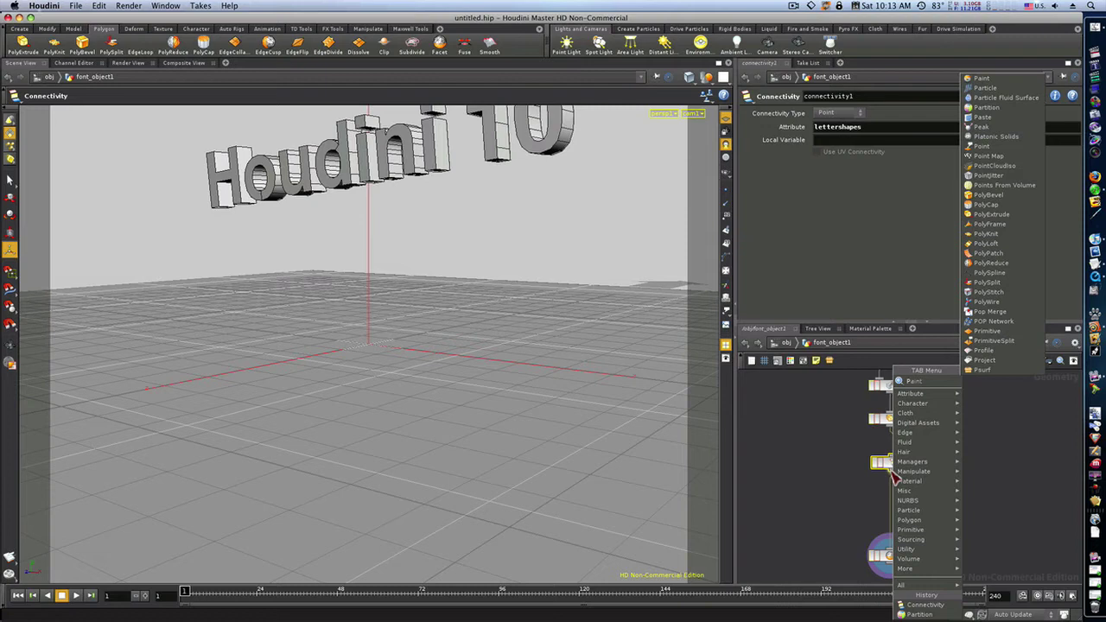
{"action": "key", "text": "BackSpace"}
{"action": "key", "text": "BackSpace"}
{"action": "key", "text": "BackSpace"}
{"action": "type", "text": "tion"}
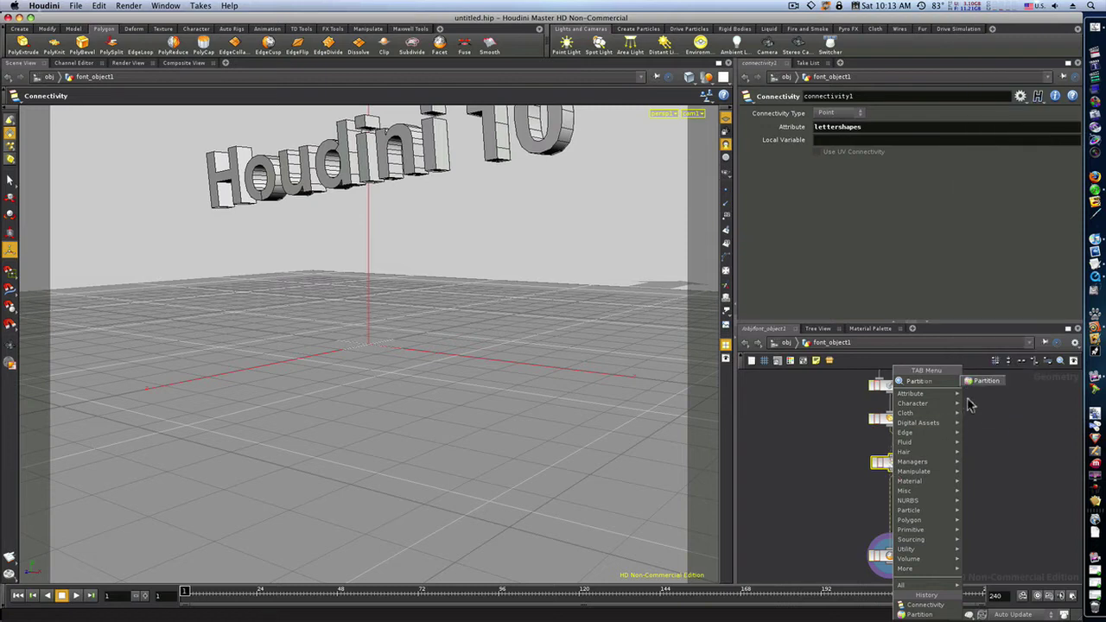
{"action": "left_click", "coordinate": [969, 383]}
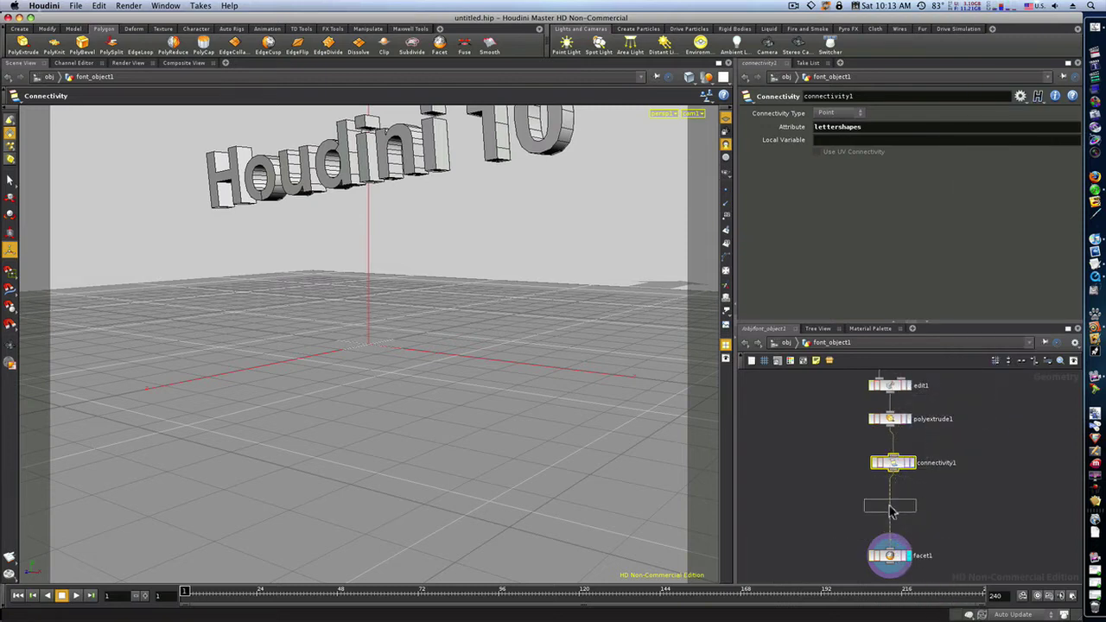
{"action": "left_click", "coordinate": [892, 510]}
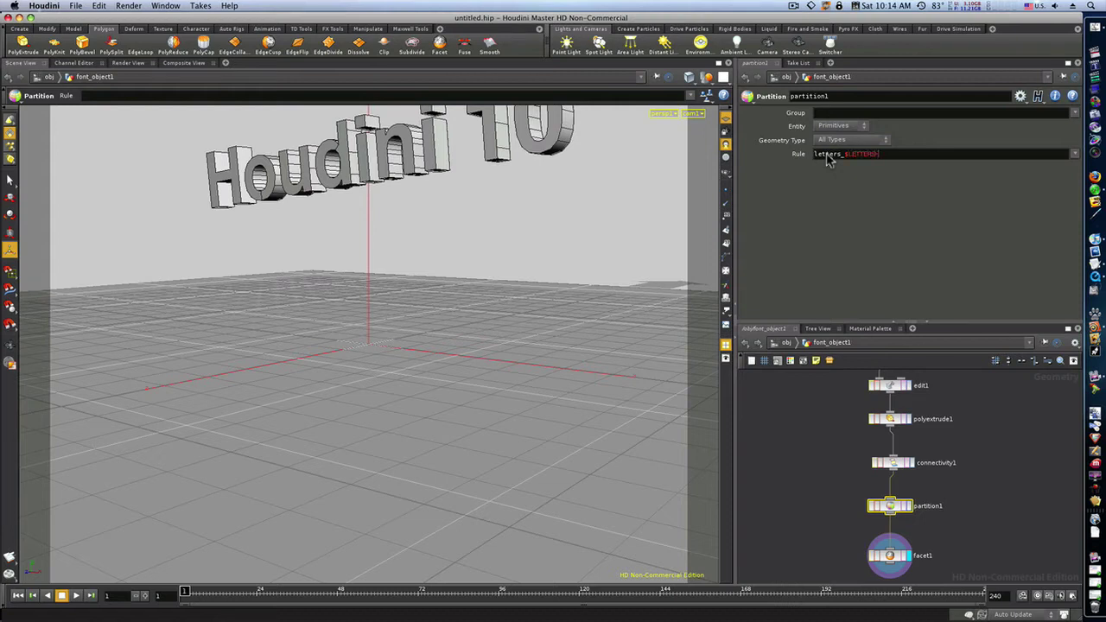
{"action": "type", "text": "ES"}
{"action": "key", "text": "Return"}
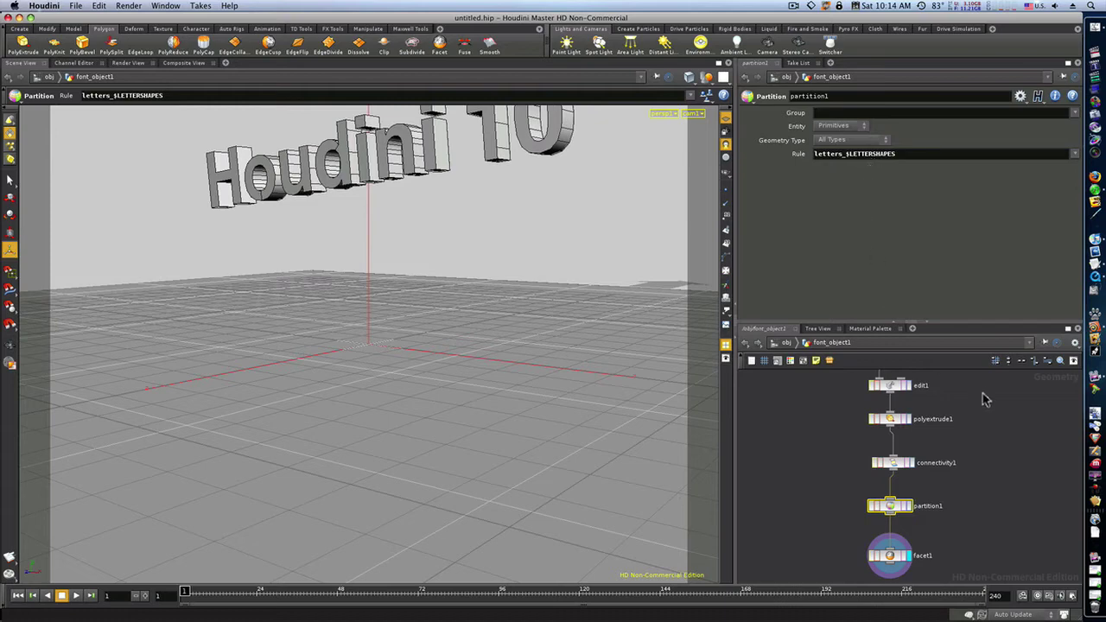
Back at object level, apply the RBD Fractured Object shelf tool to font_object1
{"action": "left_click", "coordinate": [784, 343]}
{"action": "left_click", "coordinate": [602, 221]}
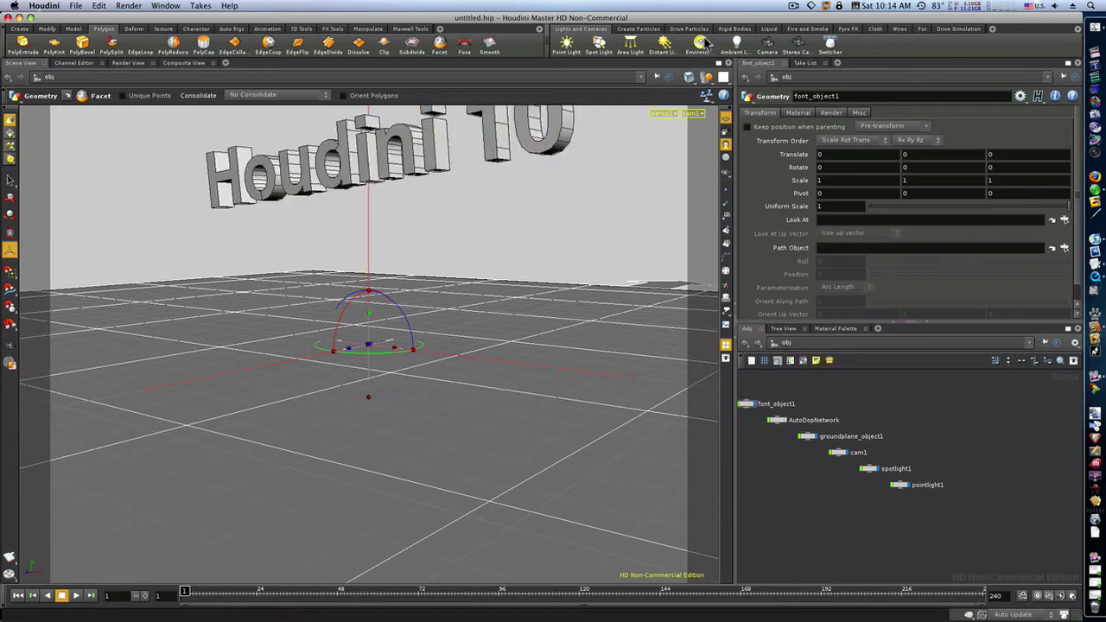
{"action": "left_click", "coordinate": [728, 30]}
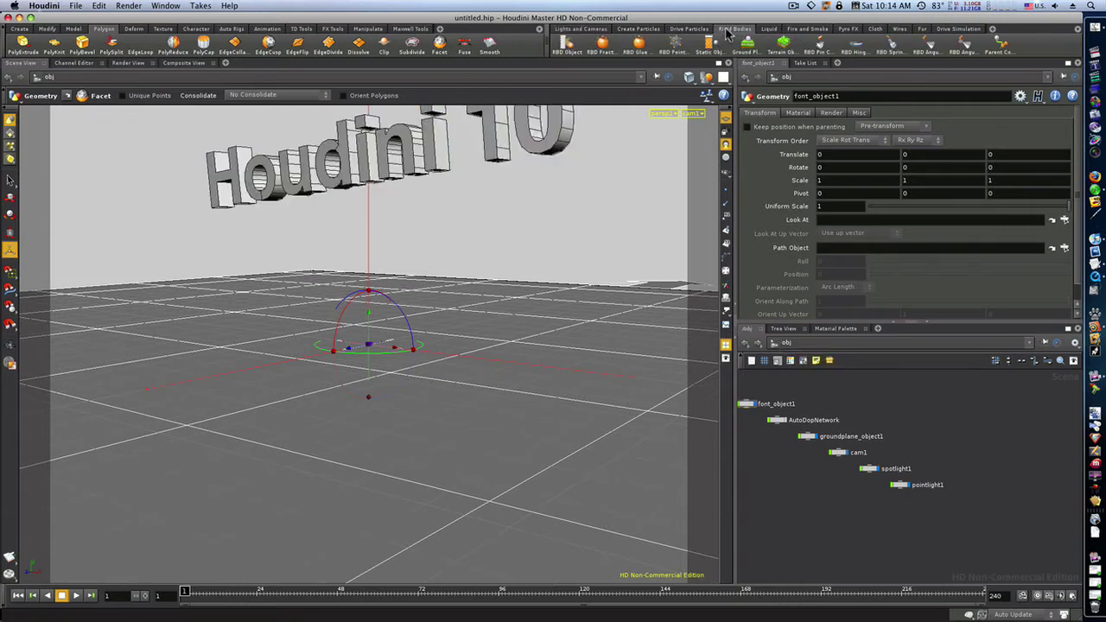
{"action": "left_click", "coordinate": [604, 44]}
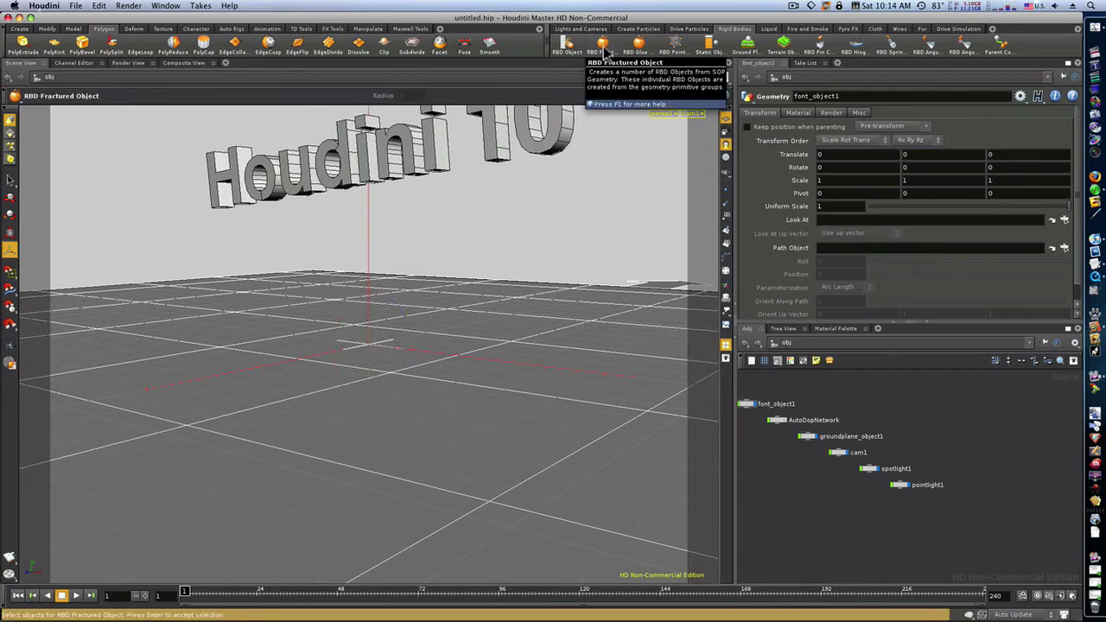
{"action": "key", "text": "Escape"}
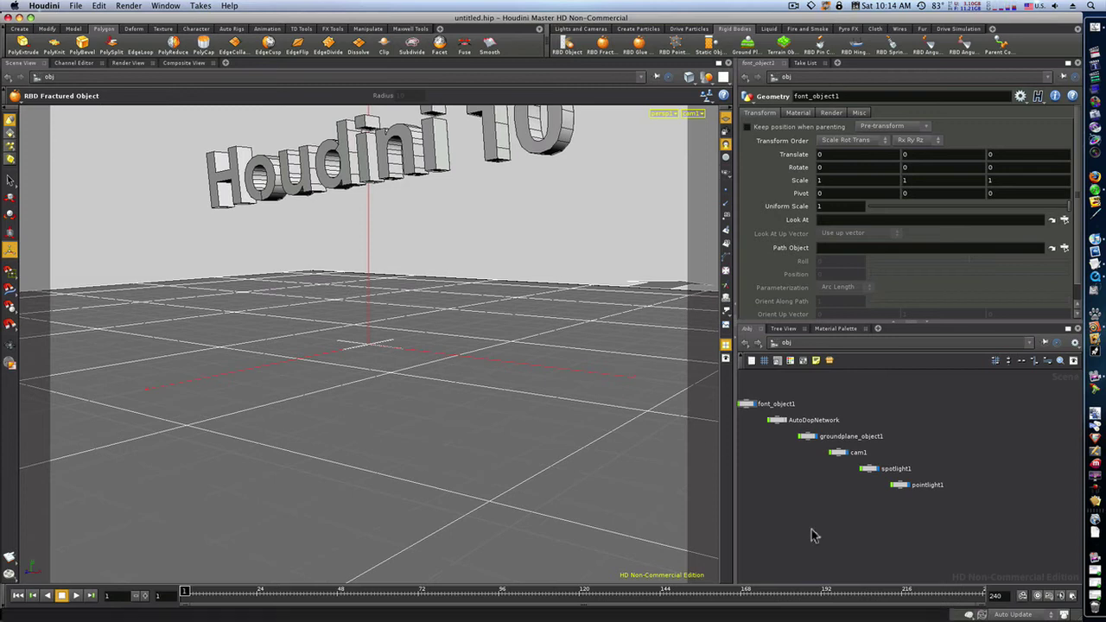
{"action": "left_click", "coordinate": [747, 404]}
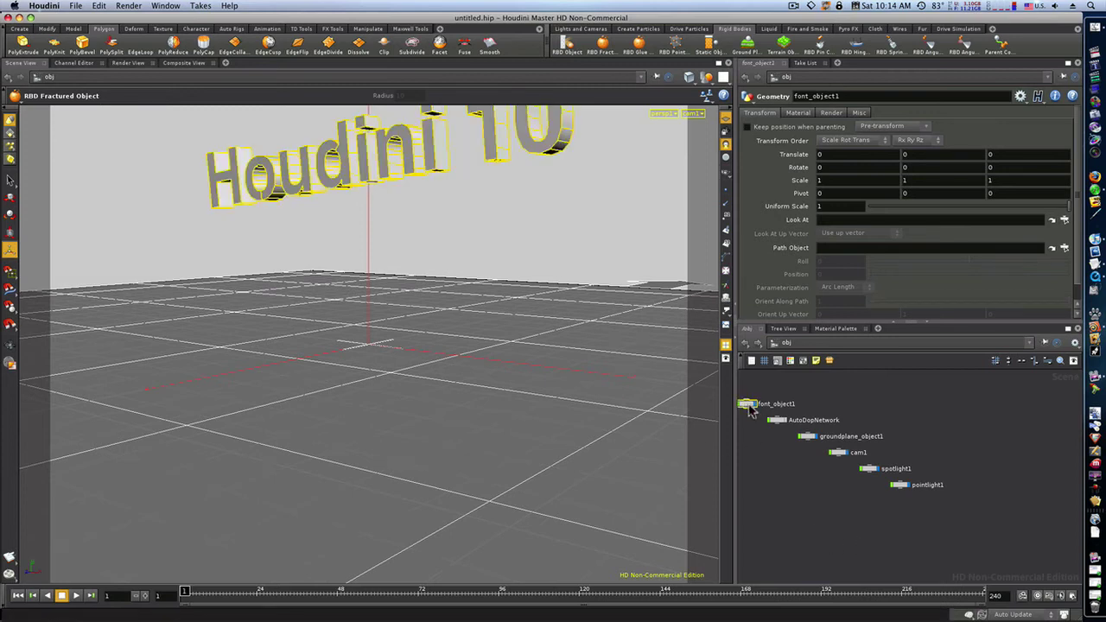
{"action": "key", "text": "Return"}
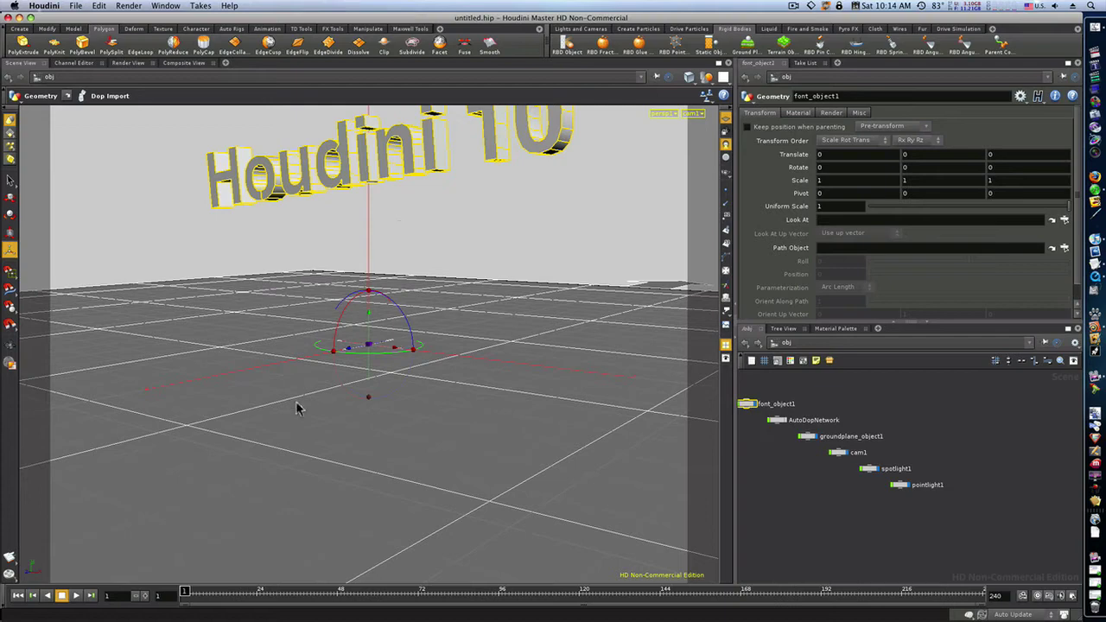
Play the simulation to about frame 50, stop, and jump back to frame 1
{"action": "left_click", "coordinate": [77, 595]}
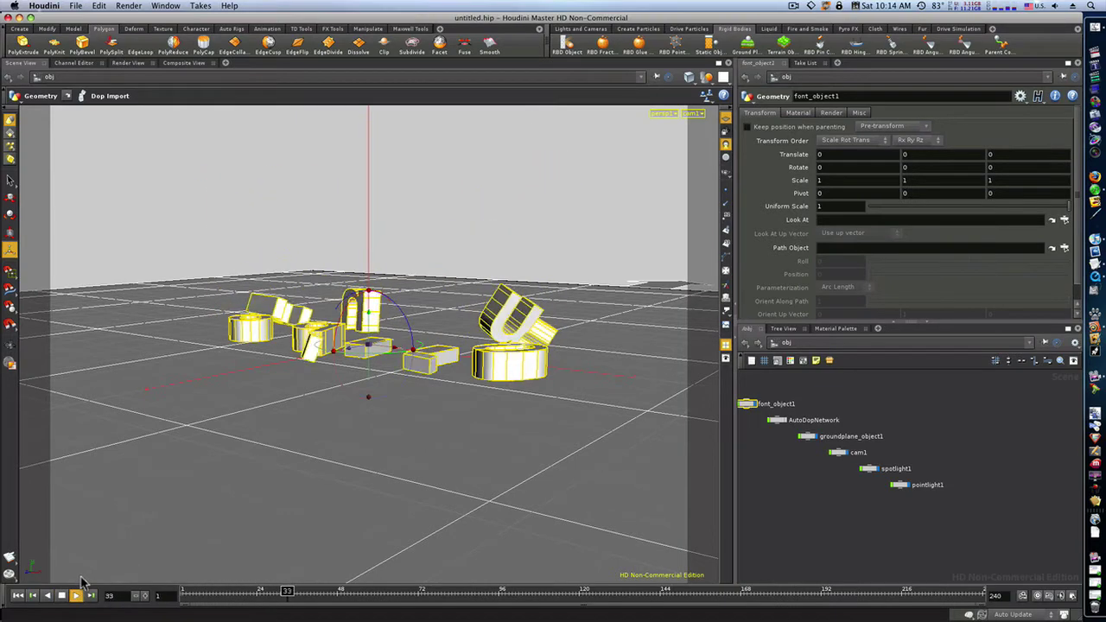
{"action": "left_click", "coordinate": [61, 596]}
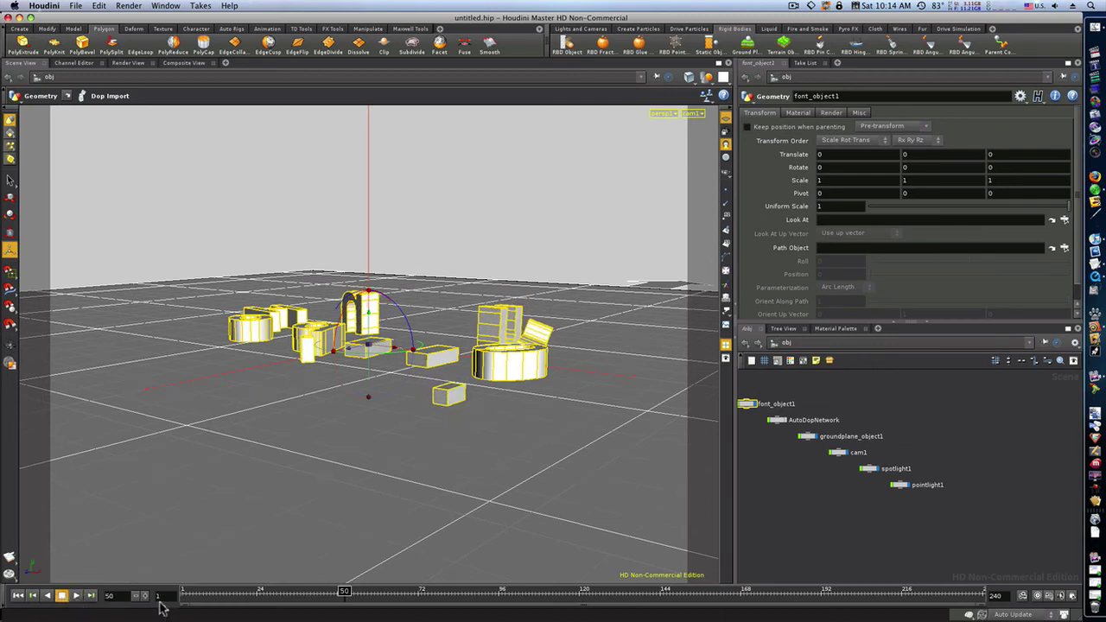
{"action": "left_click", "coordinate": [184, 592]}
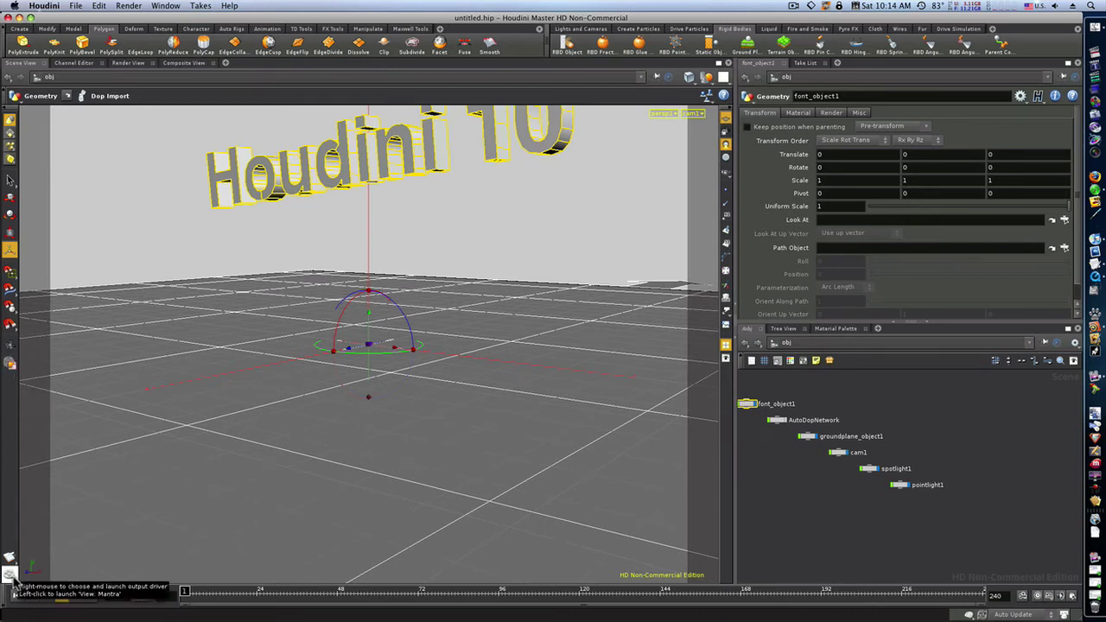
Dolly and orbit the view close to the Houdini 10 letters while scrubbing the timeline
{"action": "left_click_drag", "start_coordinate": [188, 594], "coordinate": [226, 595]}
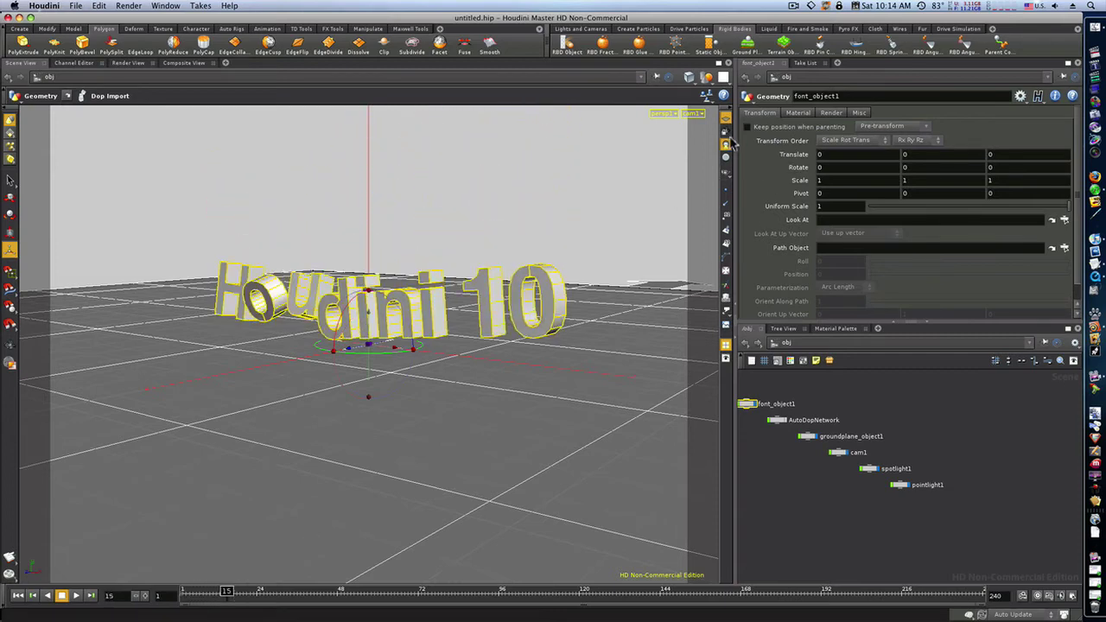
{"action": "key", "text": "Escape"}
{"action": "right_click_drag", "start_coordinate": [387, 433], "coordinate": [521, 444]}
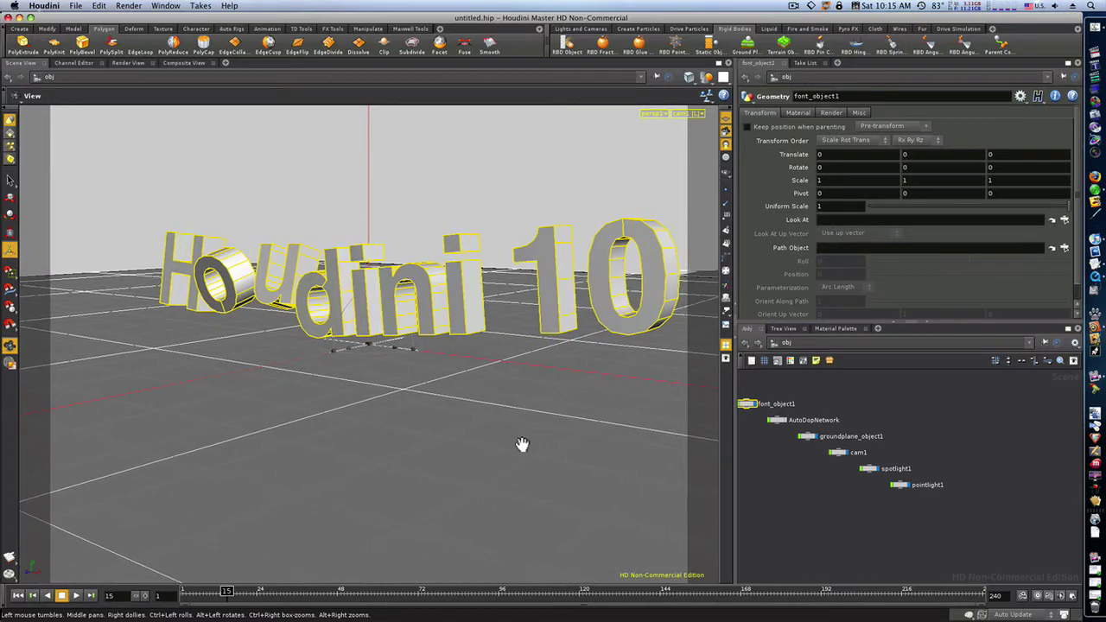
{"action": "left_click_drag", "start_coordinate": [521, 441], "coordinate": [449, 480]}
{"action": "right_click_drag", "start_coordinate": [450, 480], "coordinate": [510, 478]}
{"action": "key", "text": "Return"}
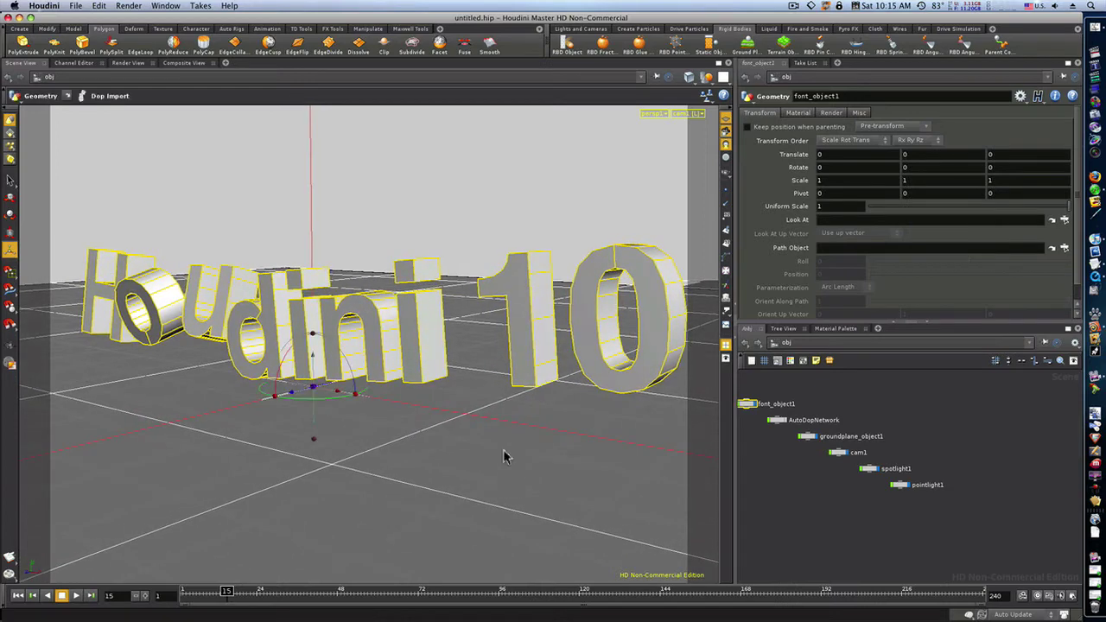
{"action": "left_click_drag", "start_coordinate": [238, 598], "coordinate": [217, 608]}
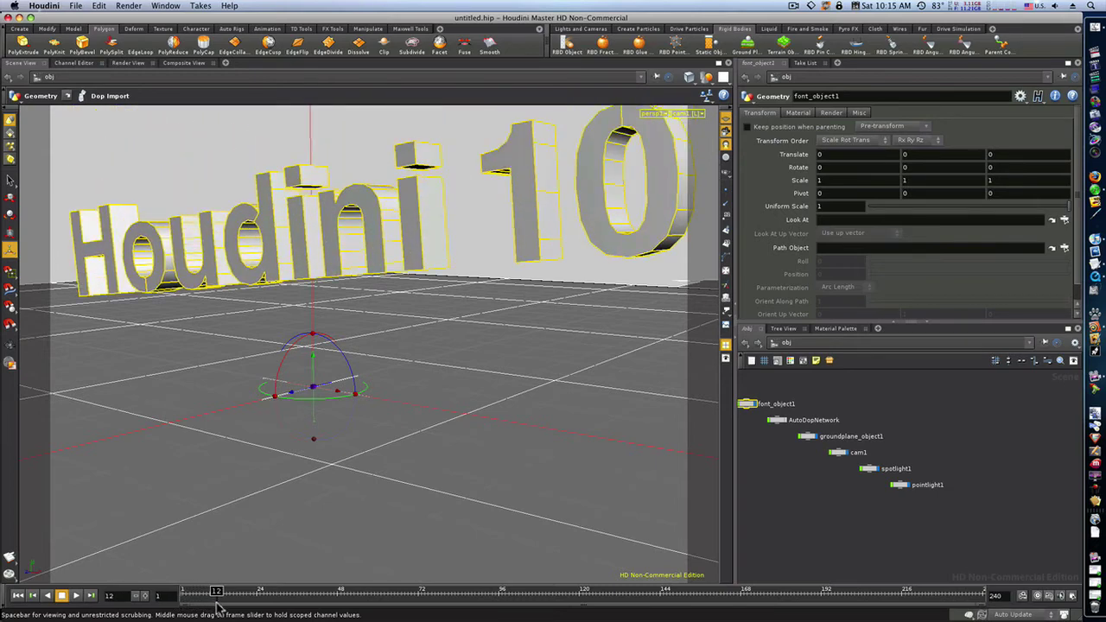
Lower the ground plane to Translate Y -0.230653 and close the MPlay render preview
{"action": "left_click", "coordinate": [394, 432]}
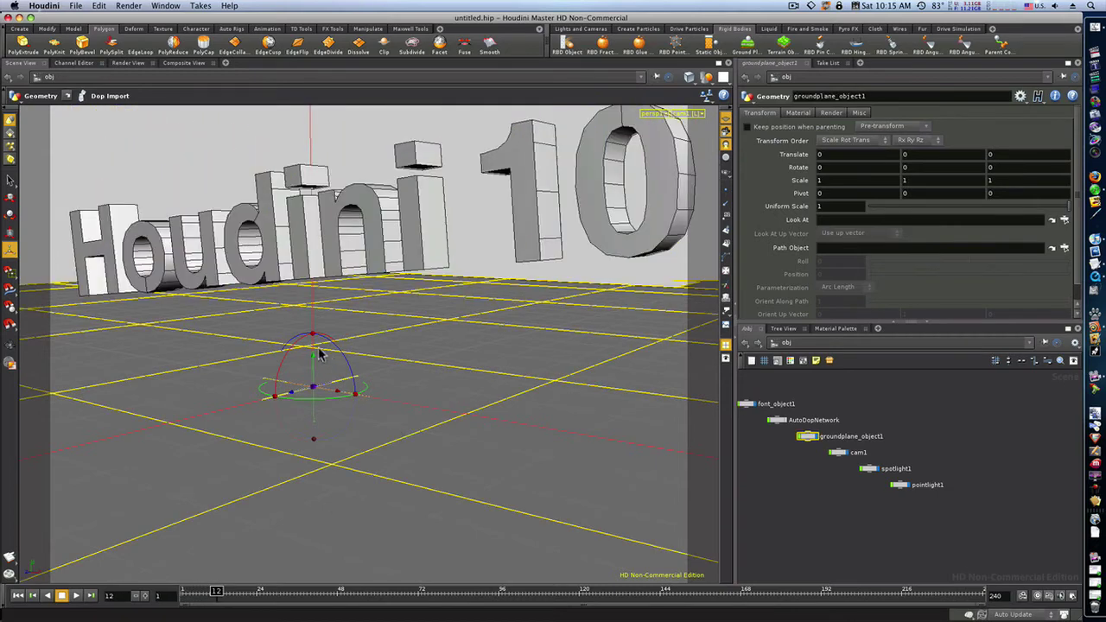
{"action": "left_click_drag", "start_coordinate": [315, 358], "coordinate": [304, 390]}
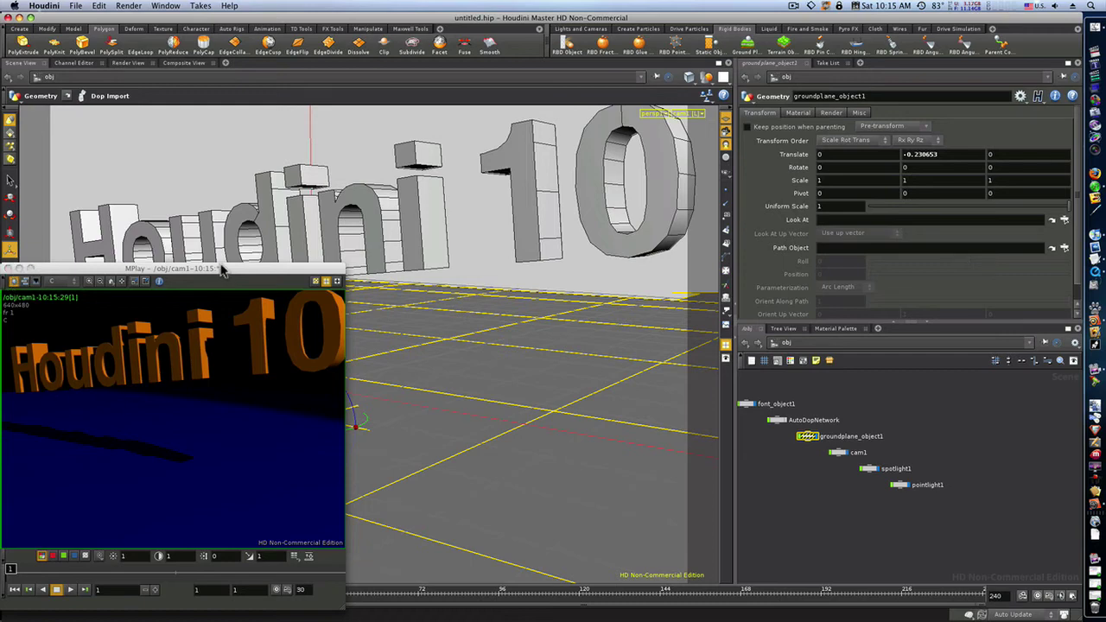
{"action": "left_click_drag", "start_coordinate": [222, 266], "coordinate": [655, 9]}
{"action": "left_click", "coordinate": [439, 17]}
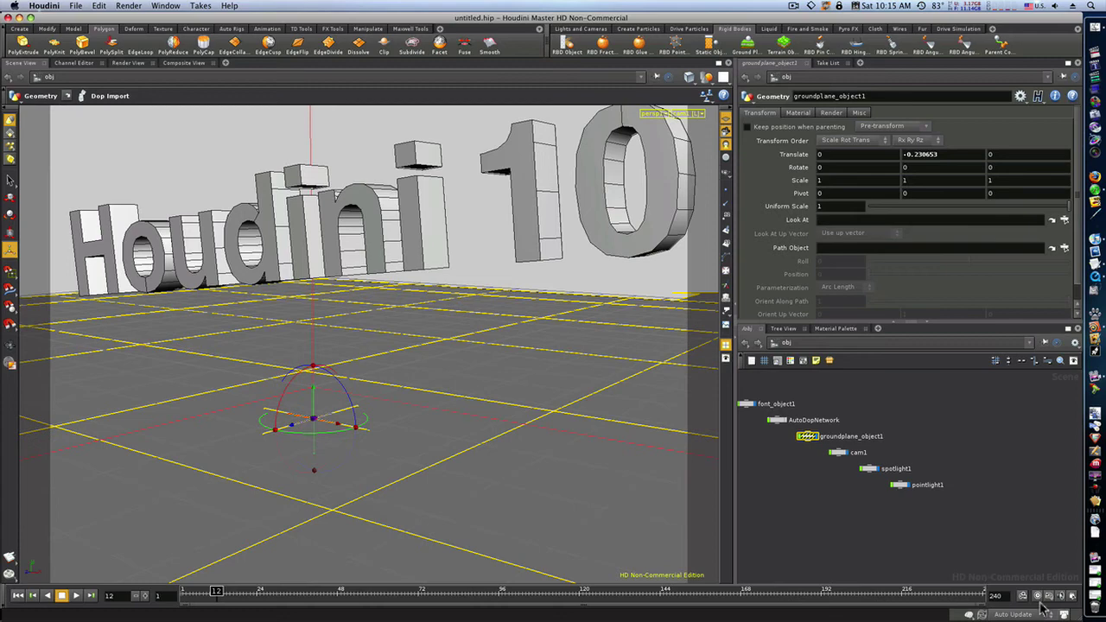
Replay to about frame 137, orbit to view the scattered letters, then rewind and replay
{"action": "left_click", "coordinate": [75, 596]}
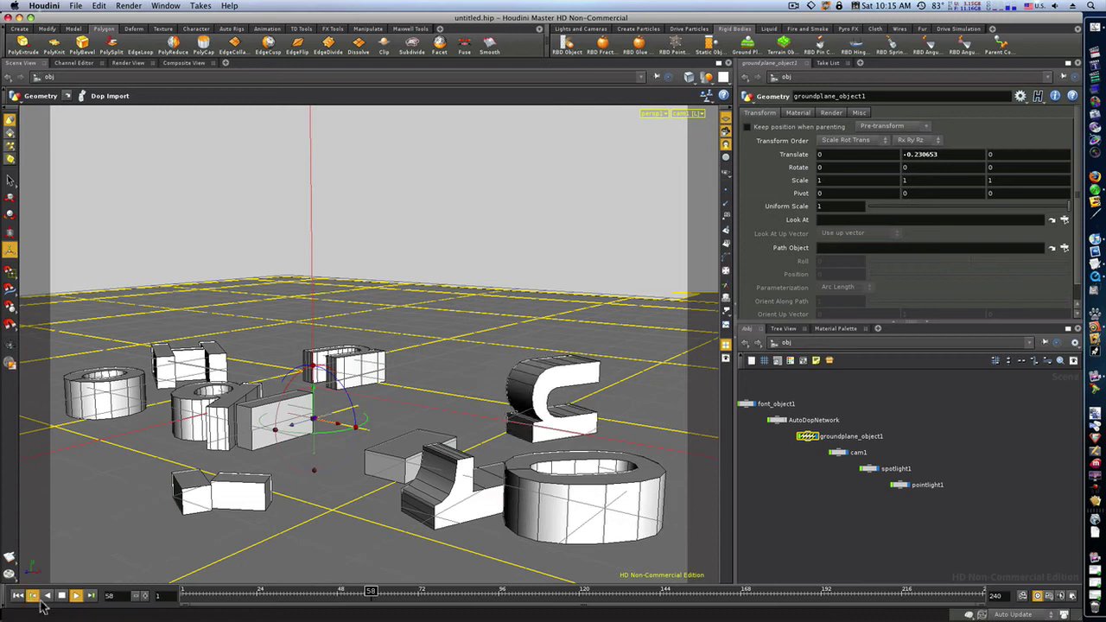
{"action": "left_click", "coordinate": [58, 598]}
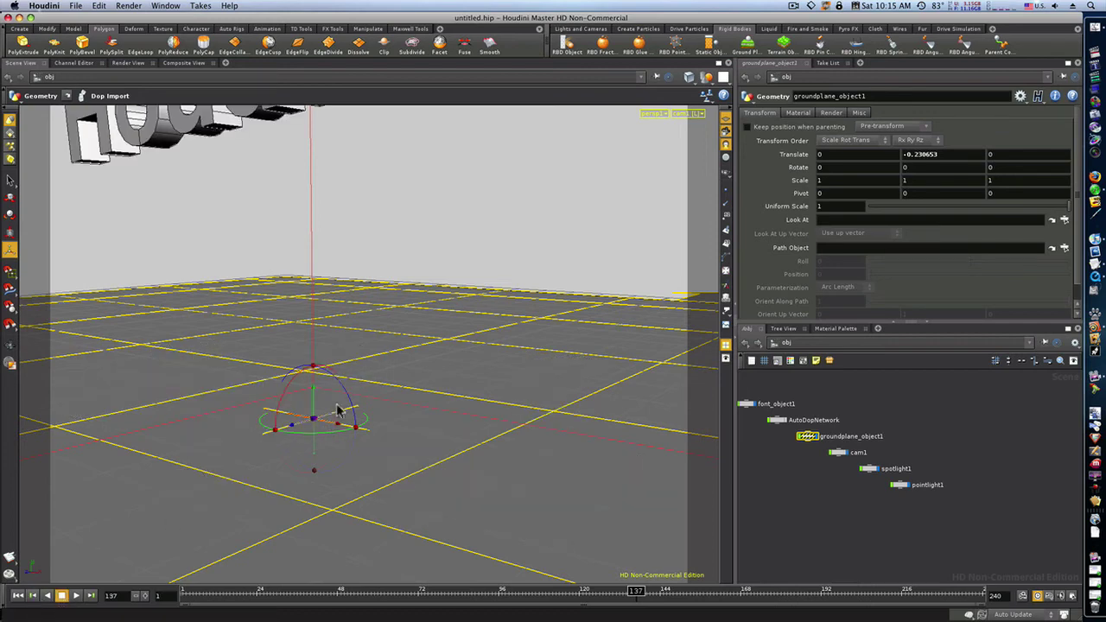
{"action": "key", "text": "Escape"}
{"action": "left_click_drag", "start_coordinate": [420, 345], "coordinate": [229, 355]}
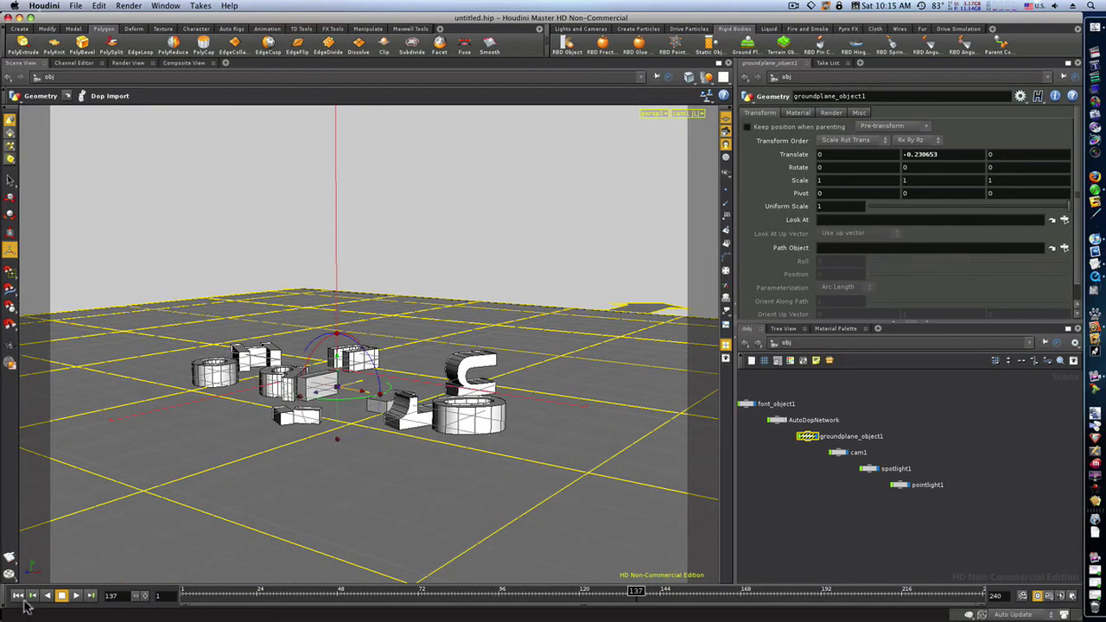
{"action": "left_click", "coordinate": [33, 598]}
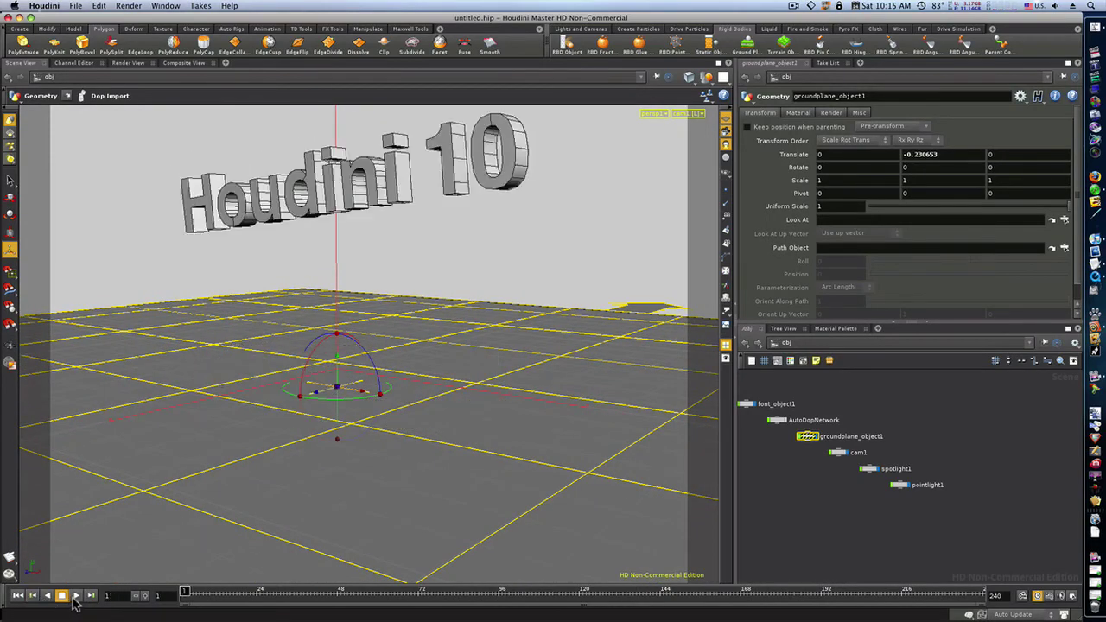
{"action": "left_click", "coordinate": [76, 596]}
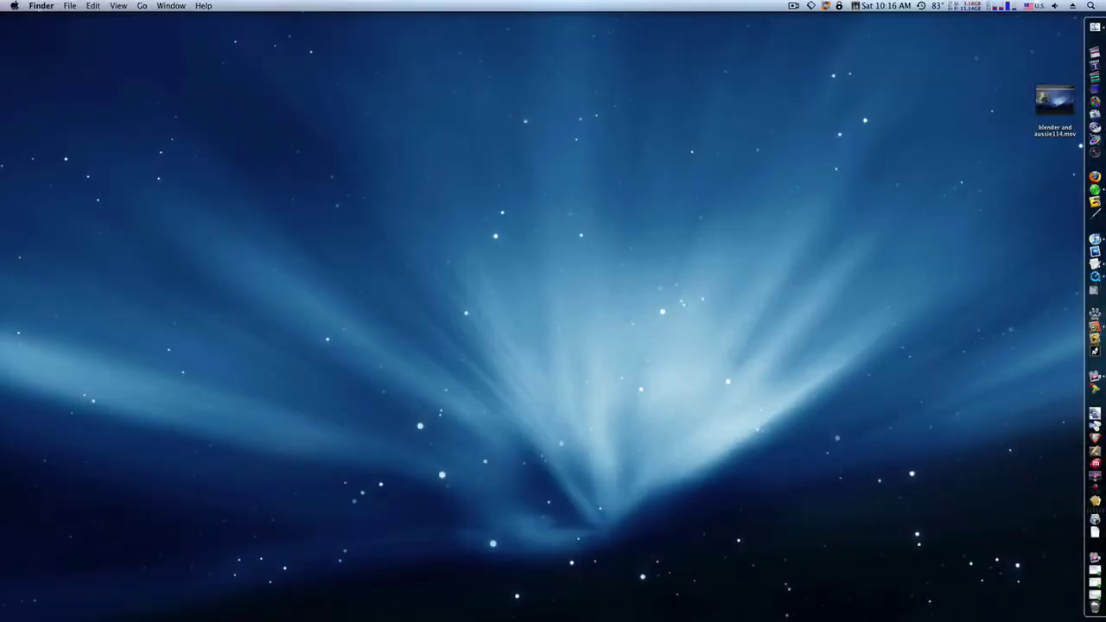
Open the rendered houdini10 text.mov in QuickTime, close it, then play bounce.mov
{"action": "left_click_drag", "start_coordinate": [153, 183], "coordinate": [259, 183]}
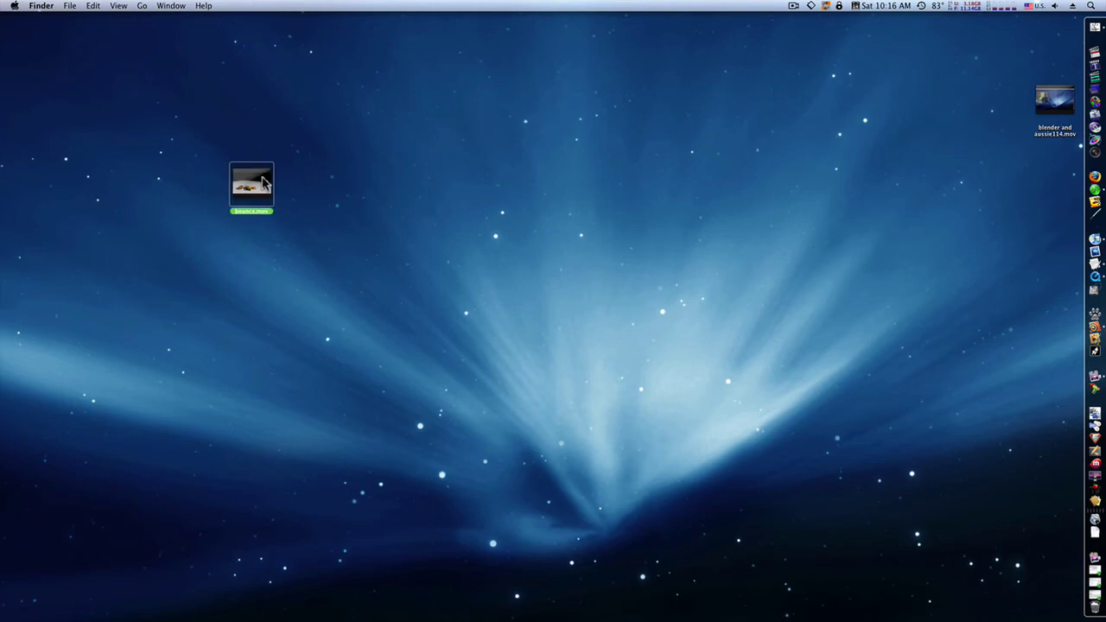
{"action": "double_click", "coordinate": [253, 183]}
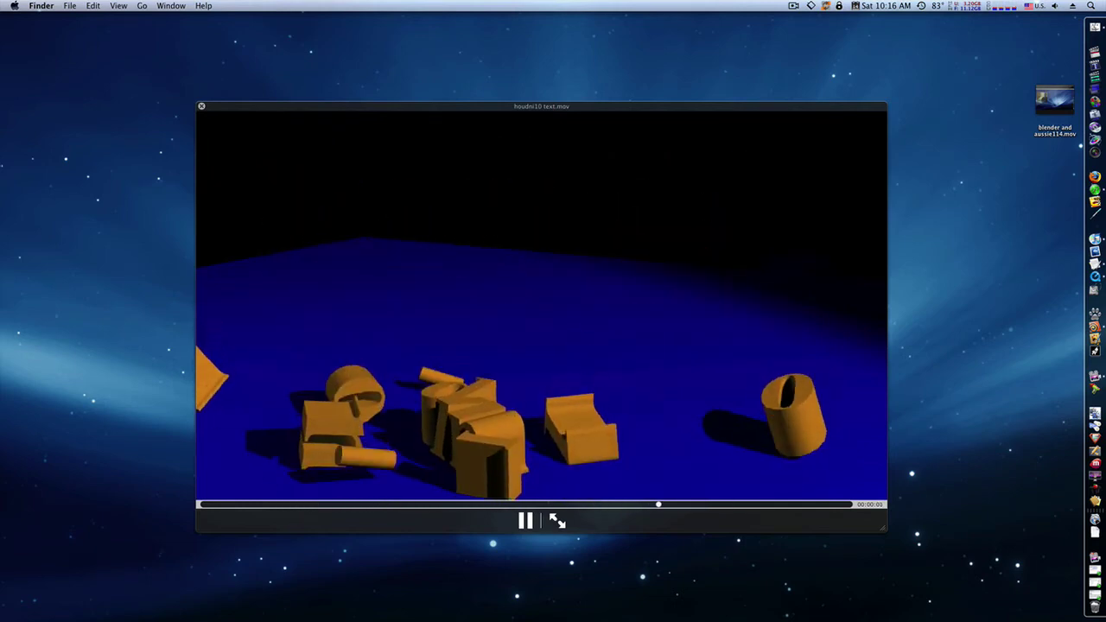
{"action": "key", "text": "cmd+w"}
{"action": "key", "text": "F8"}
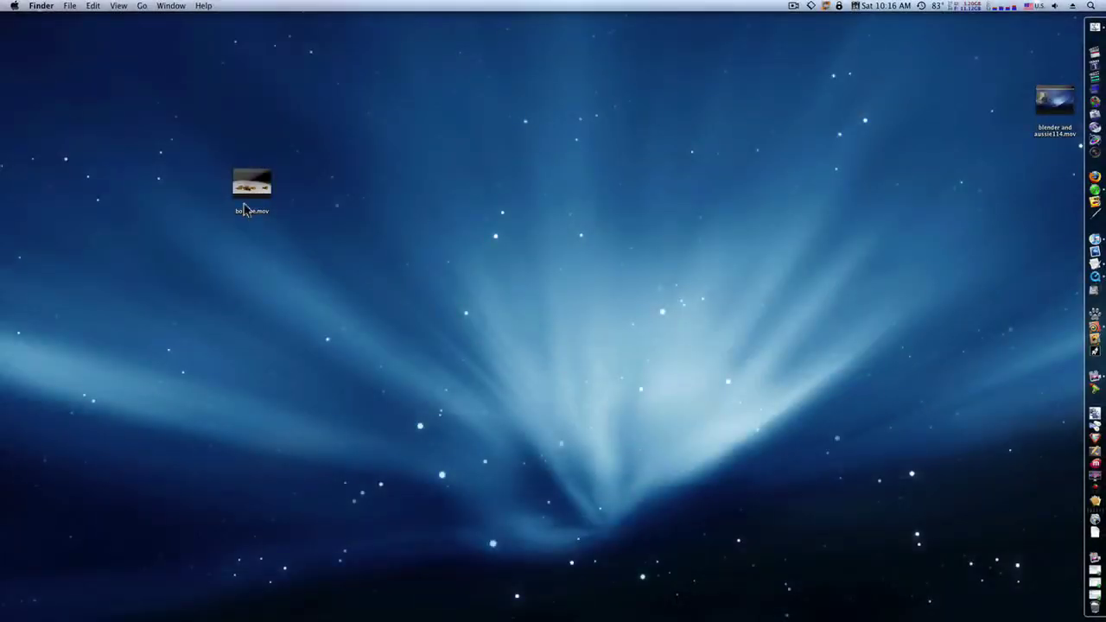
{"action": "double_click", "coordinate": [242, 193]}
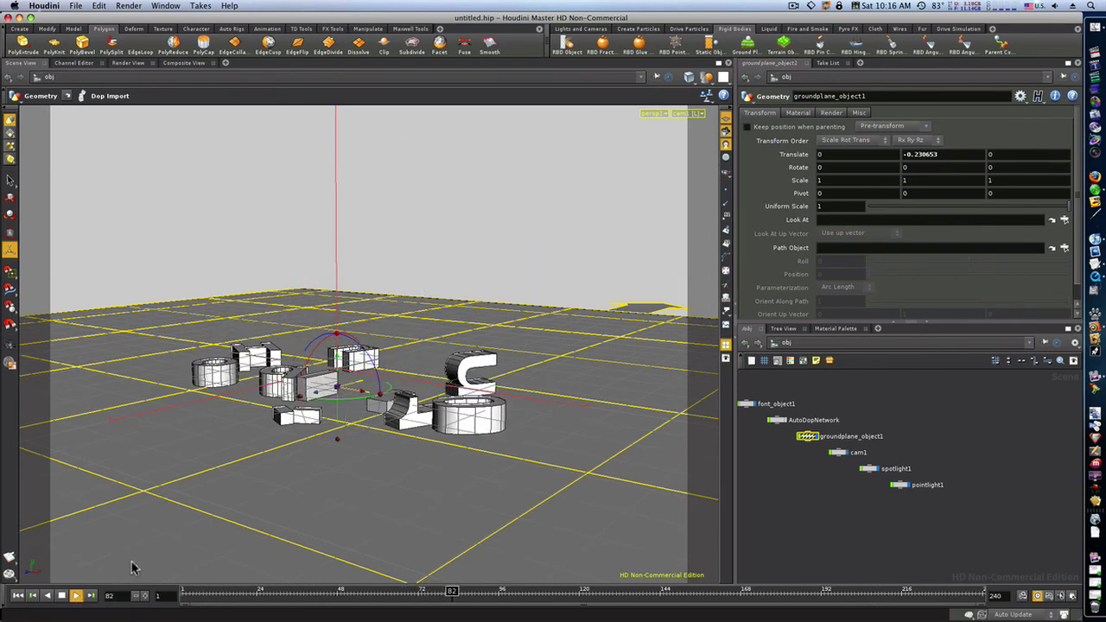
Rewind to frame 1 and play the simulation twice, watching the letters break apart
{"action": "left_click", "coordinate": [35, 598]}
{"action": "left_click", "coordinate": [74, 597]}
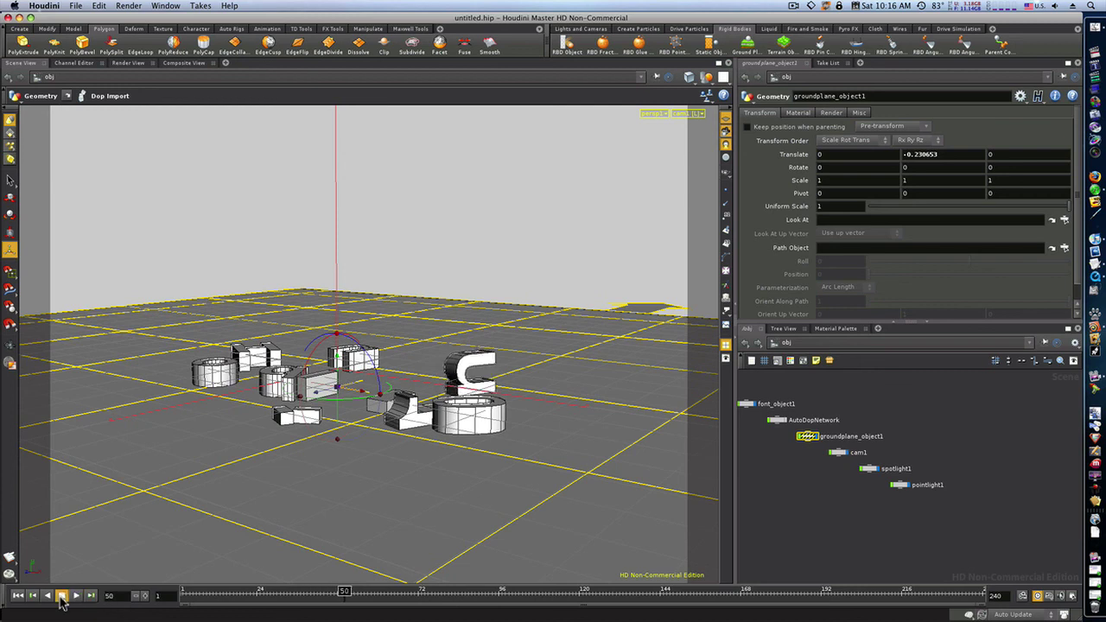
{"action": "left_click", "coordinate": [62, 599]}
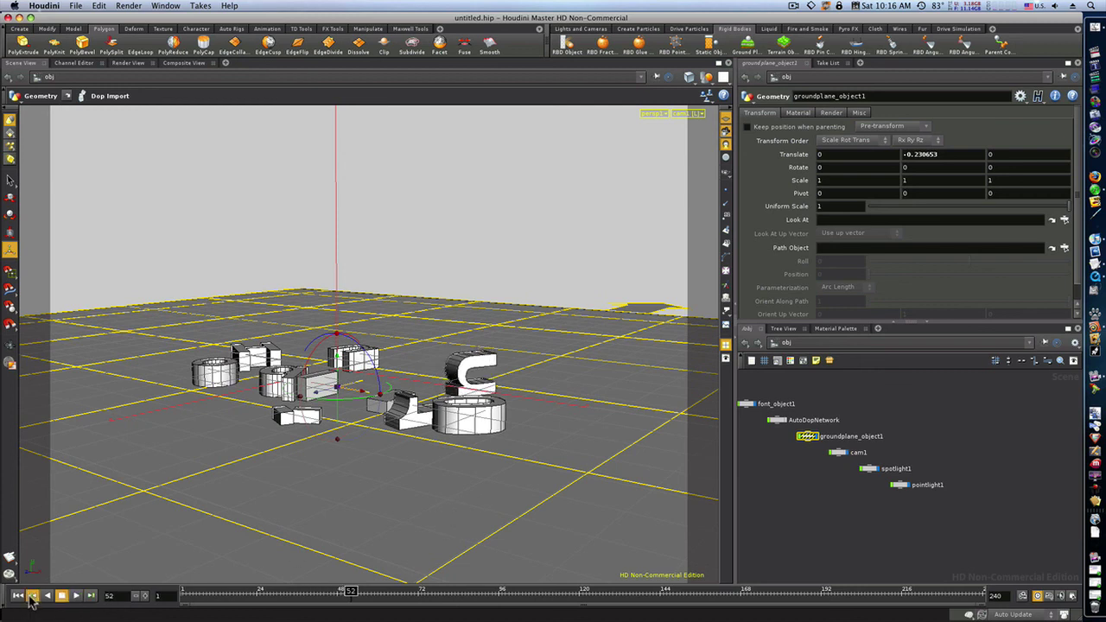
{"action": "left_click", "coordinate": [33, 597]}
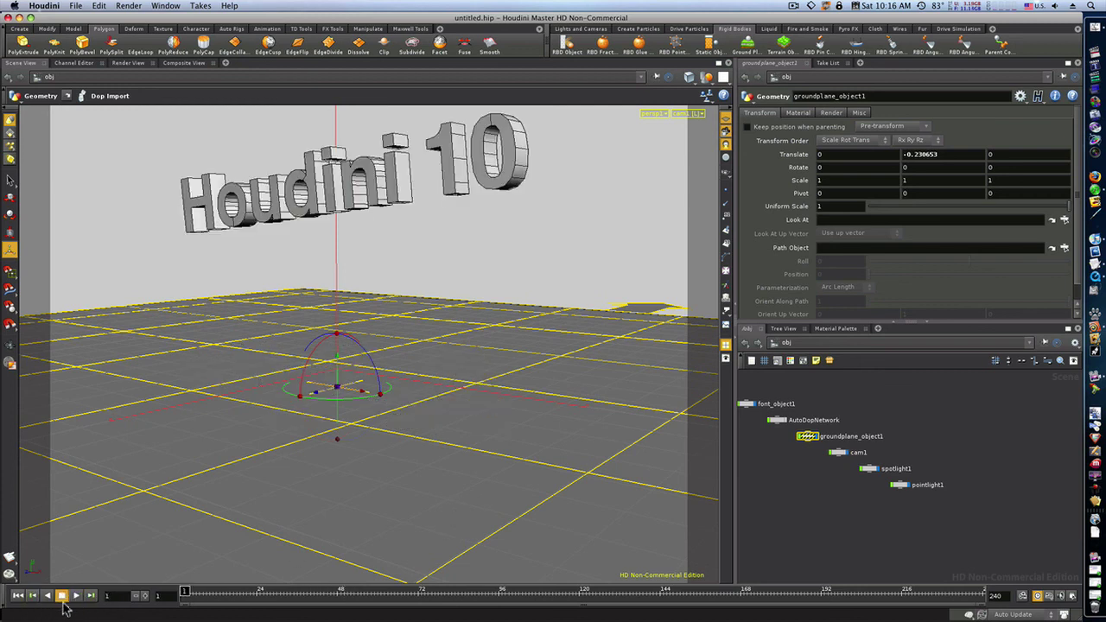
{"action": "left_click", "coordinate": [74, 597]}
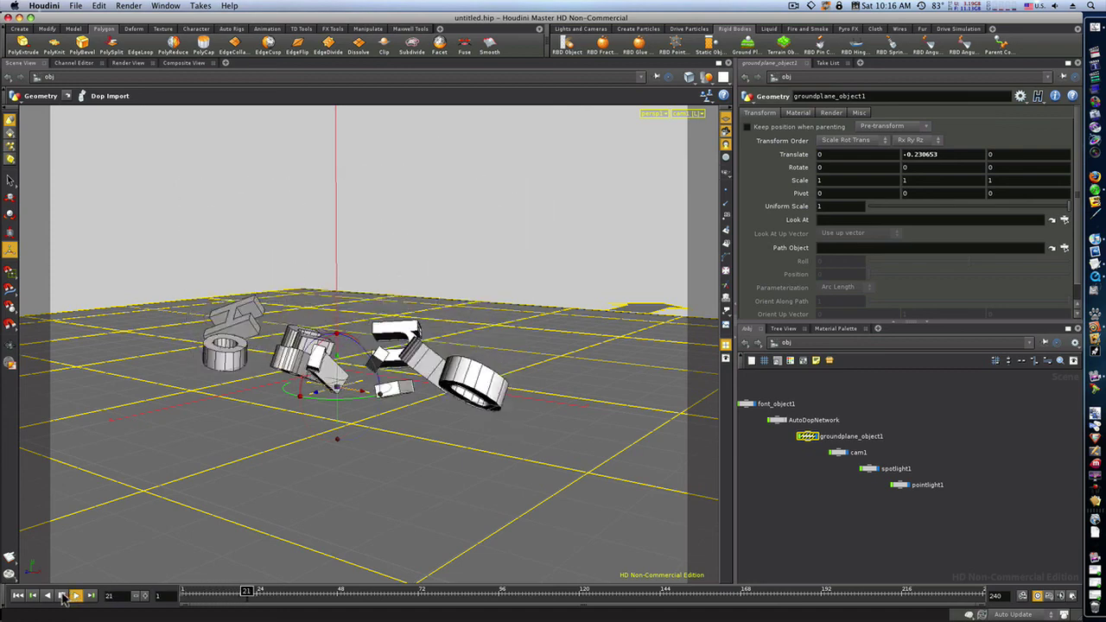